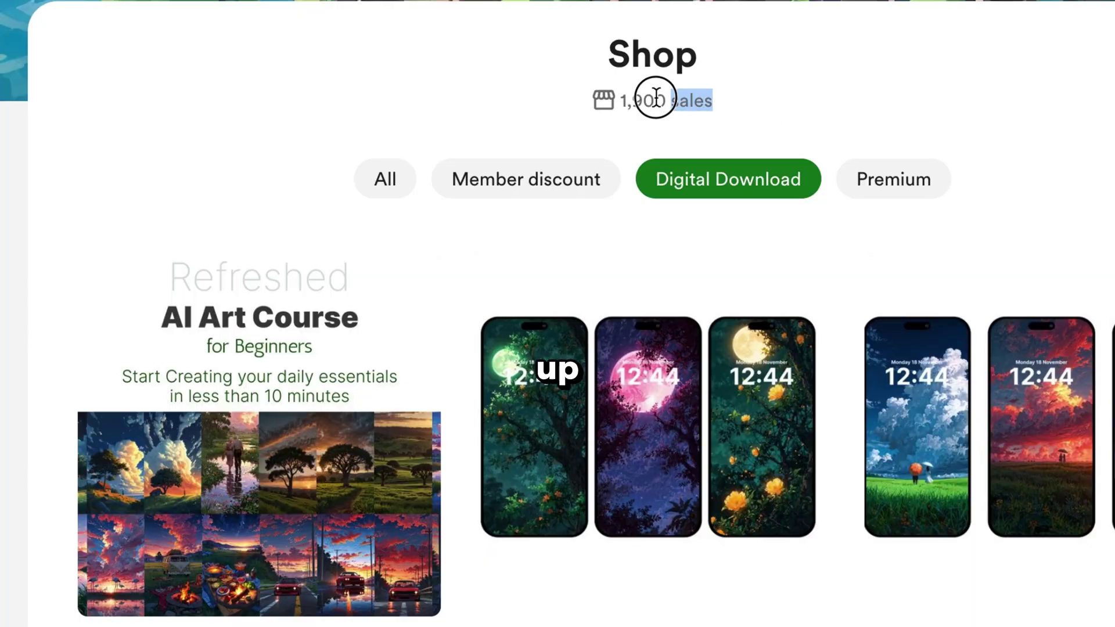
# Highlight and then deselect the 1,900 sales count on the shop page
pyautogui.moveTo(656, 96); pyautogui.dragTo(501, 105)
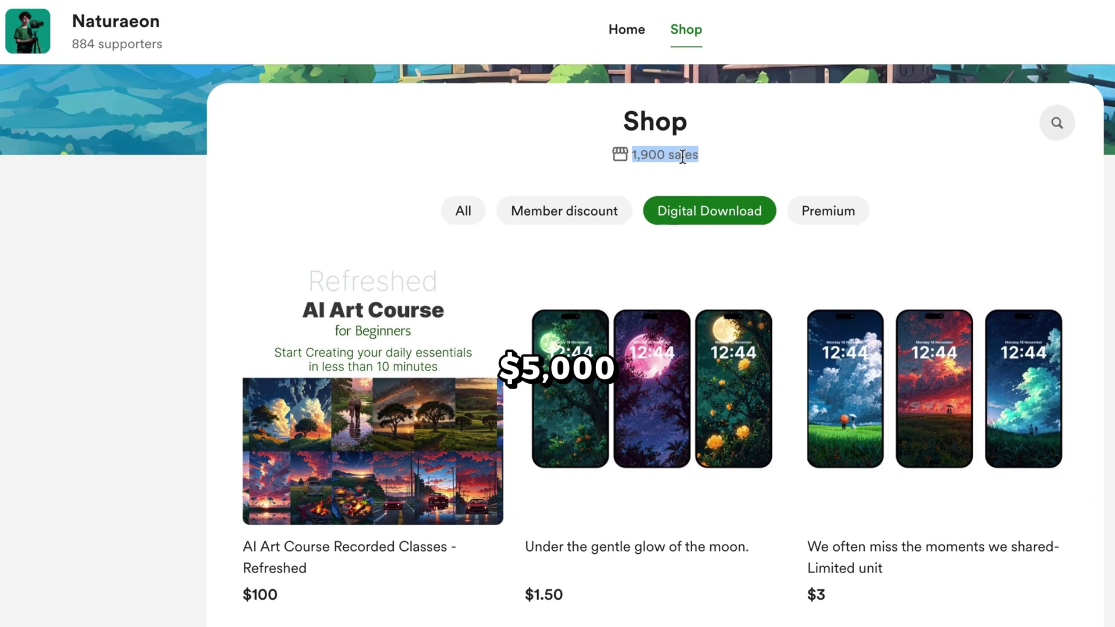
pyautogui.click(743, 153)
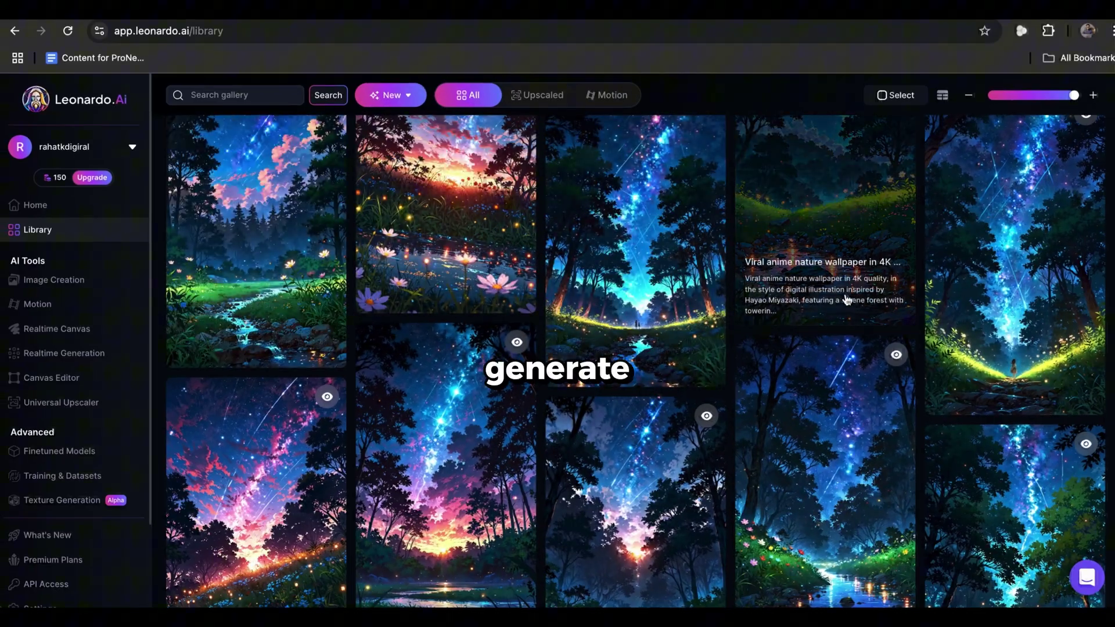
pyautogui.scroll(-4, 847, 300)
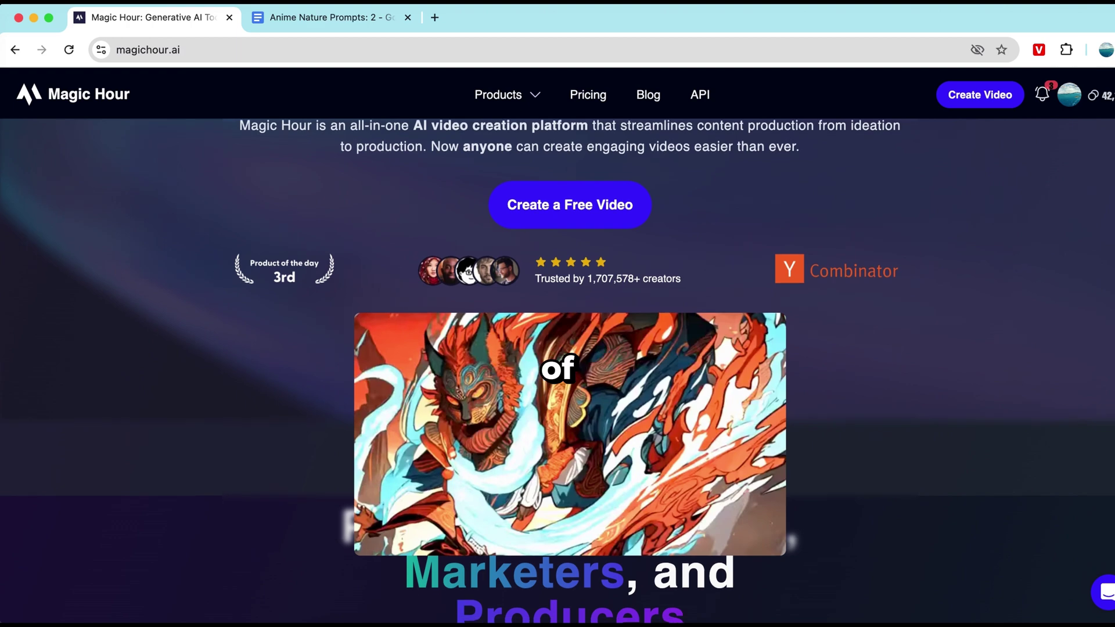
# Go back to the top of magichour.ai and open the Create Video dashboard
pyautogui.scroll(3, 557, 371)
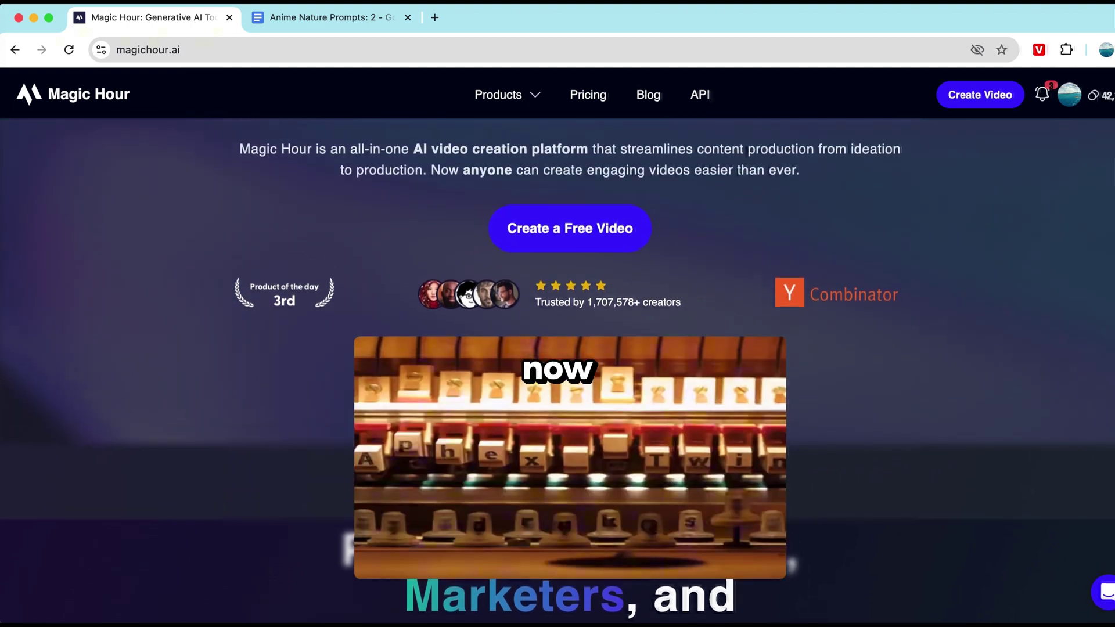
pyautogui.scroll(4, 557, 372)
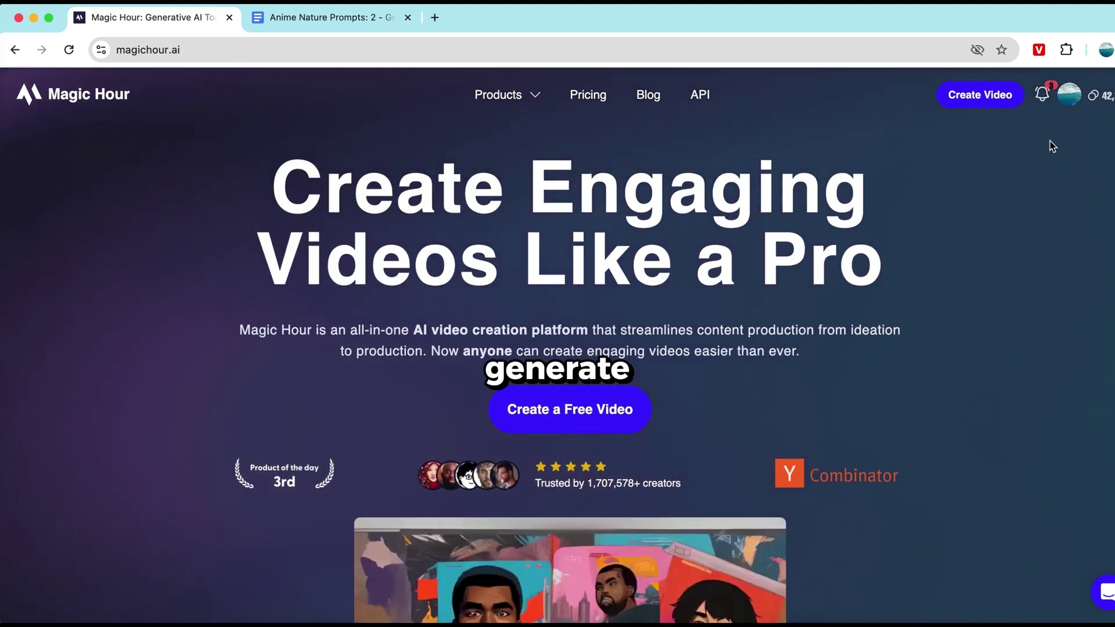
pyautogui.click(949, 102)
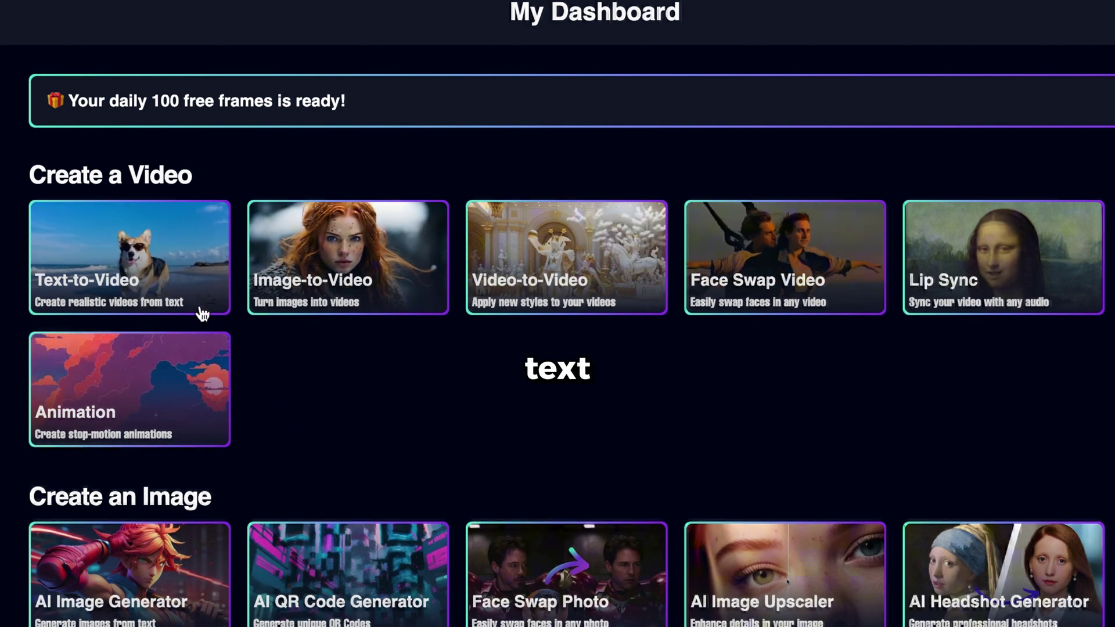
# Render a 5-second portrait (9:16) Text-to-Video from the pasted anime nature prompt
pyautogui.click(92, 276)
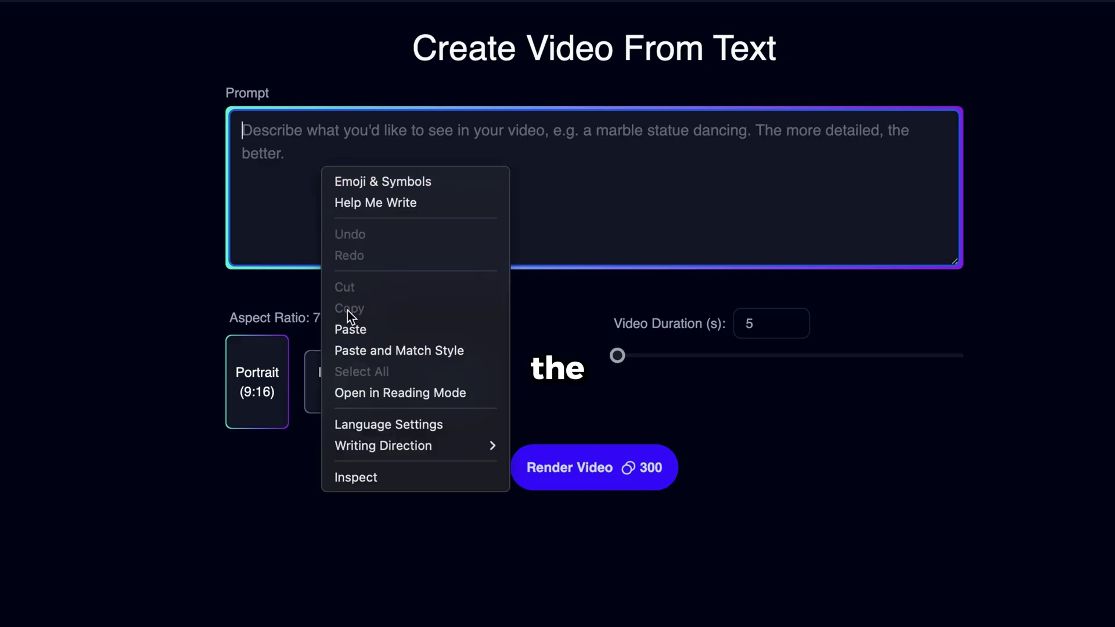
pyautogui.click(350, 325)
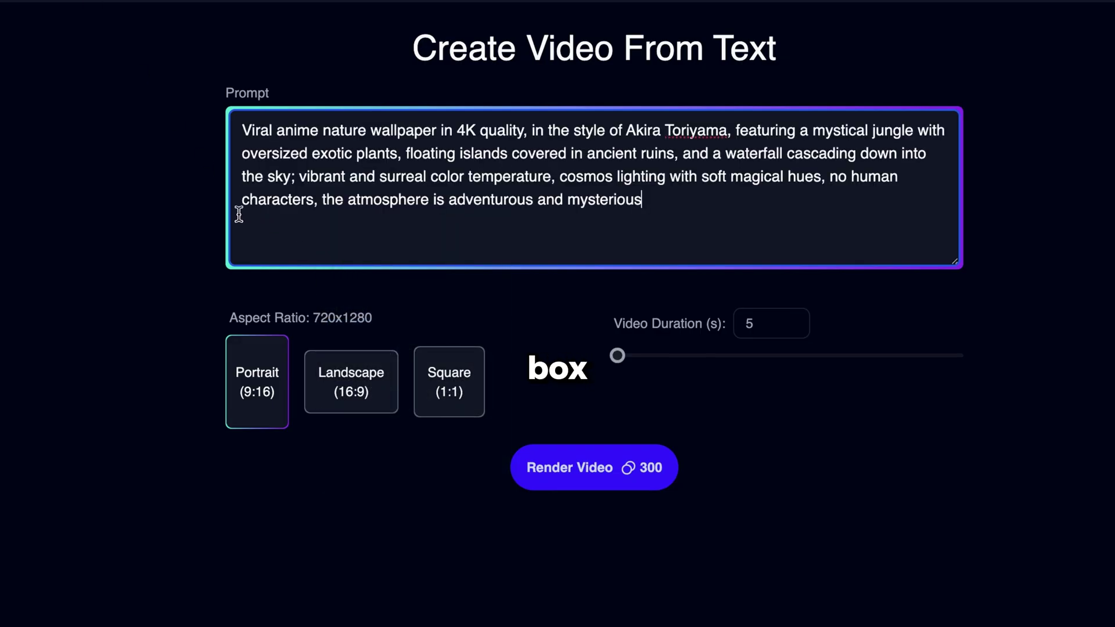
pyautogui.click(366, 395)
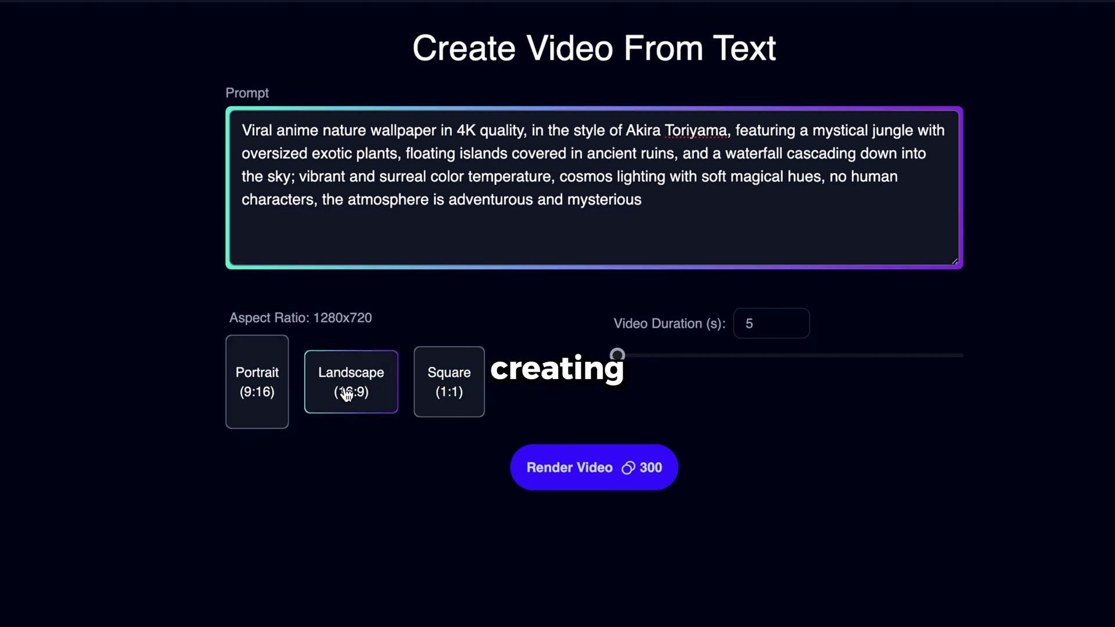
pyautogui.click(250, 390)
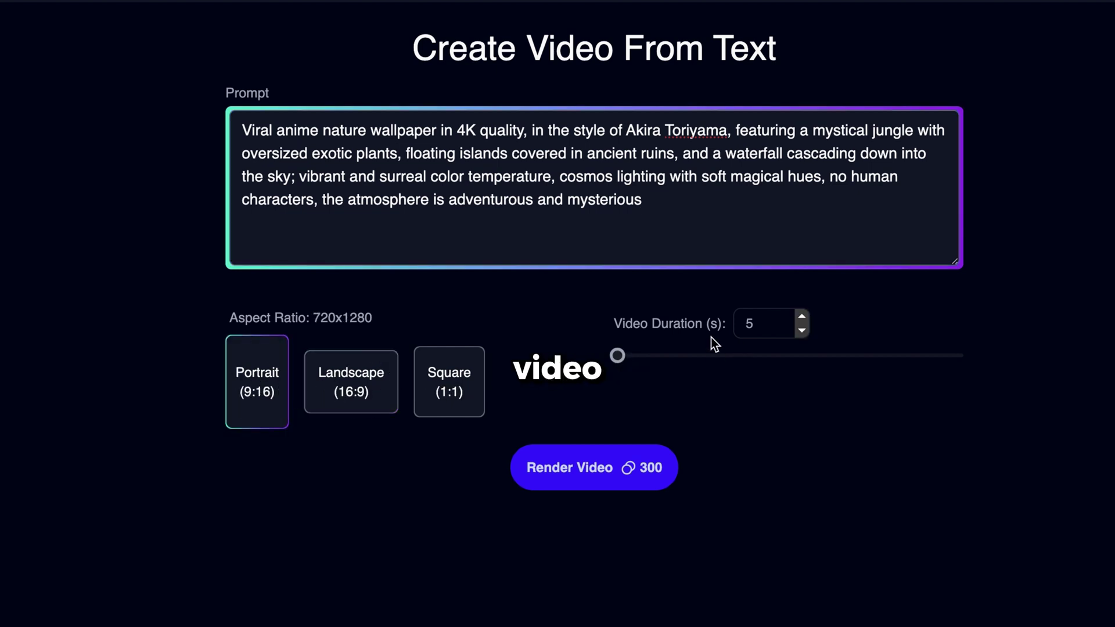
pyautogui.moveTo(624, 363); pyautogui.dragTo(635, 386)
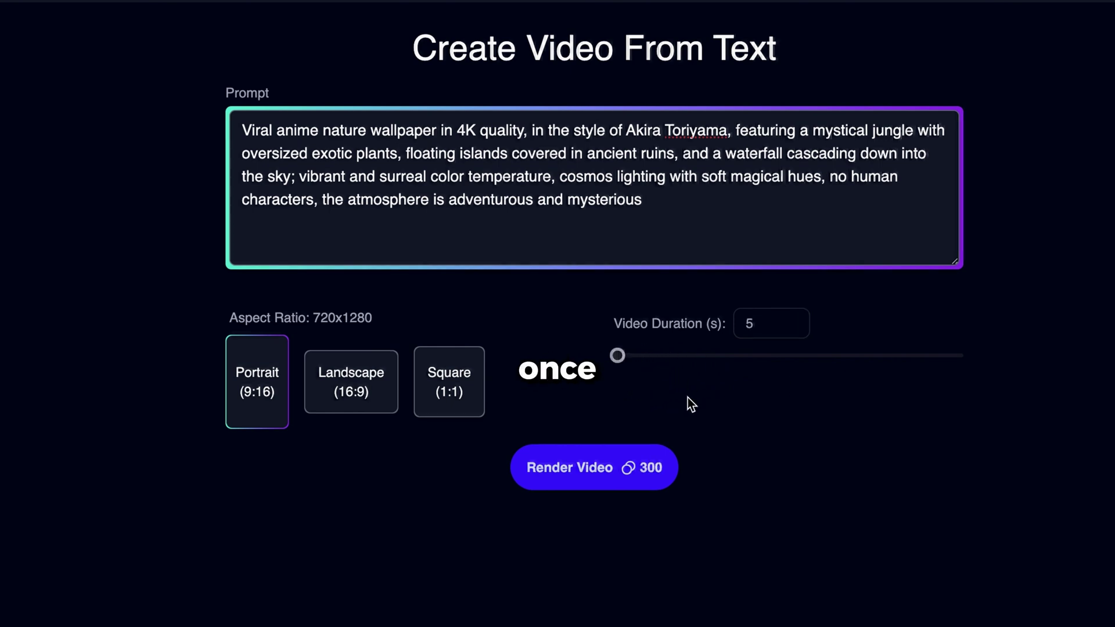
pyautogui.click(595, 471)
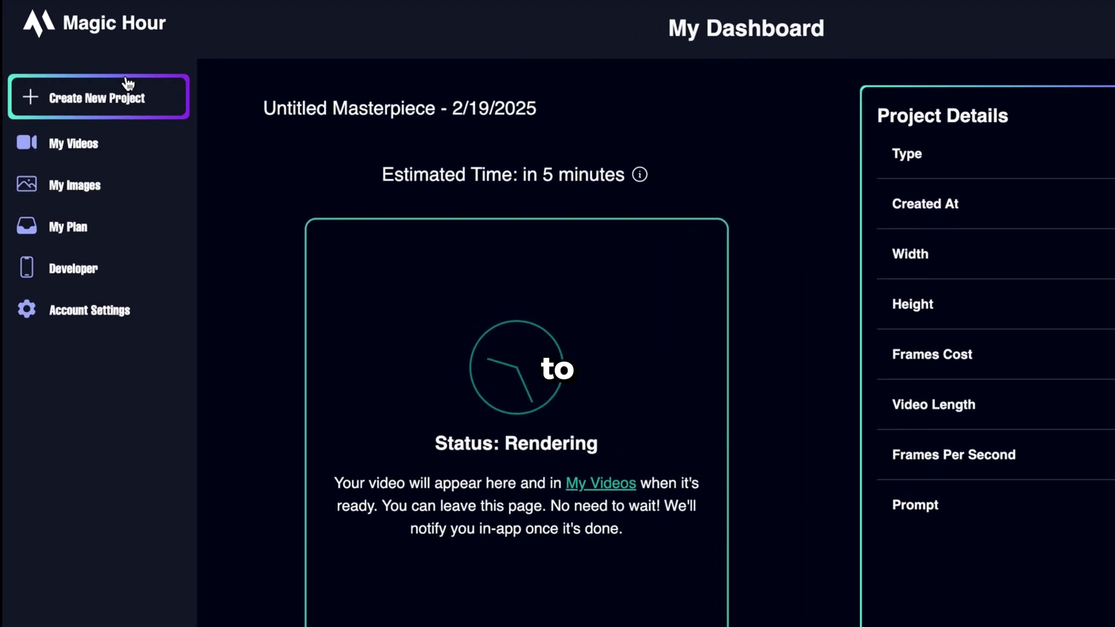
# Generate one portrait (9:16) AI image from the pasted anime nature prompt
pyautogui.click(105, 120)
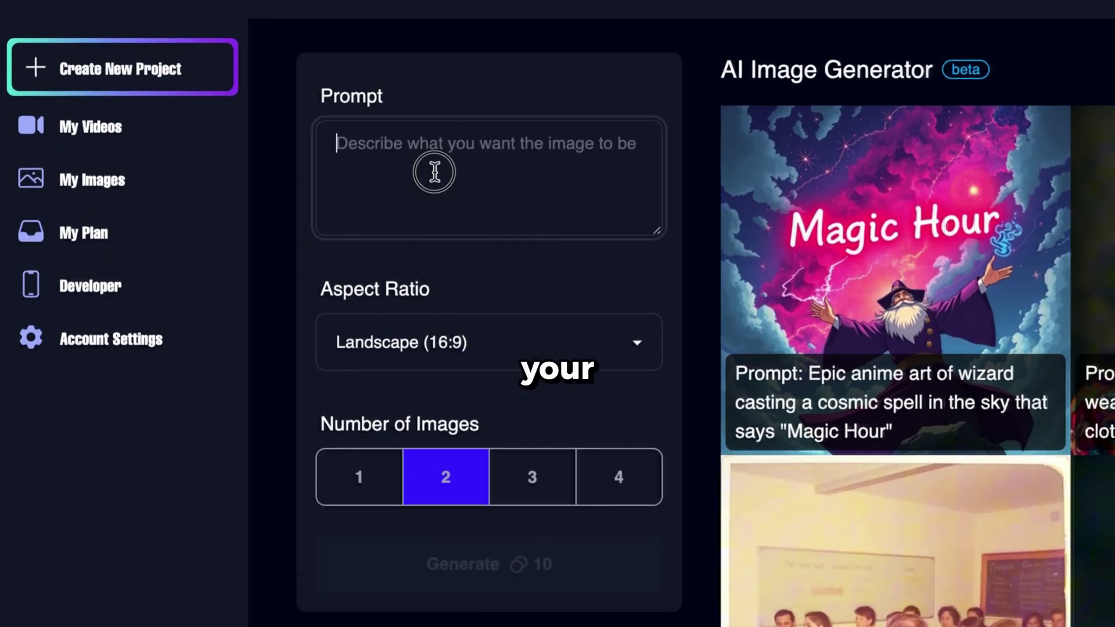
pyautogui.rightClick(409, 146)
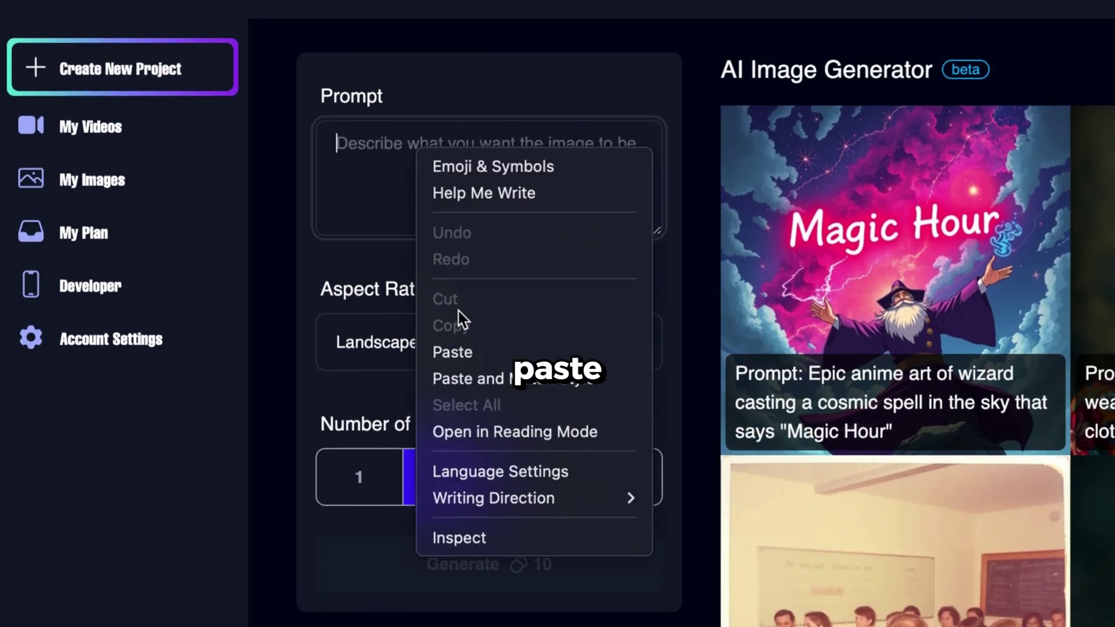
pyautogui.click(463, 350)
pyautogui.scroll(-1, 655, 194)
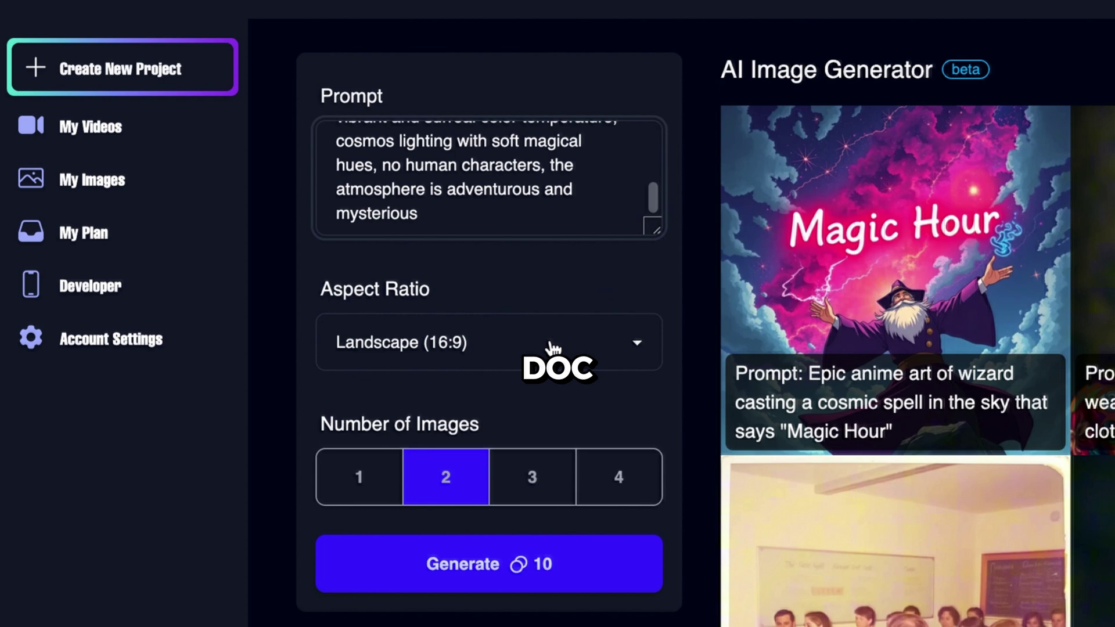
pyautogui.click(548, 350)
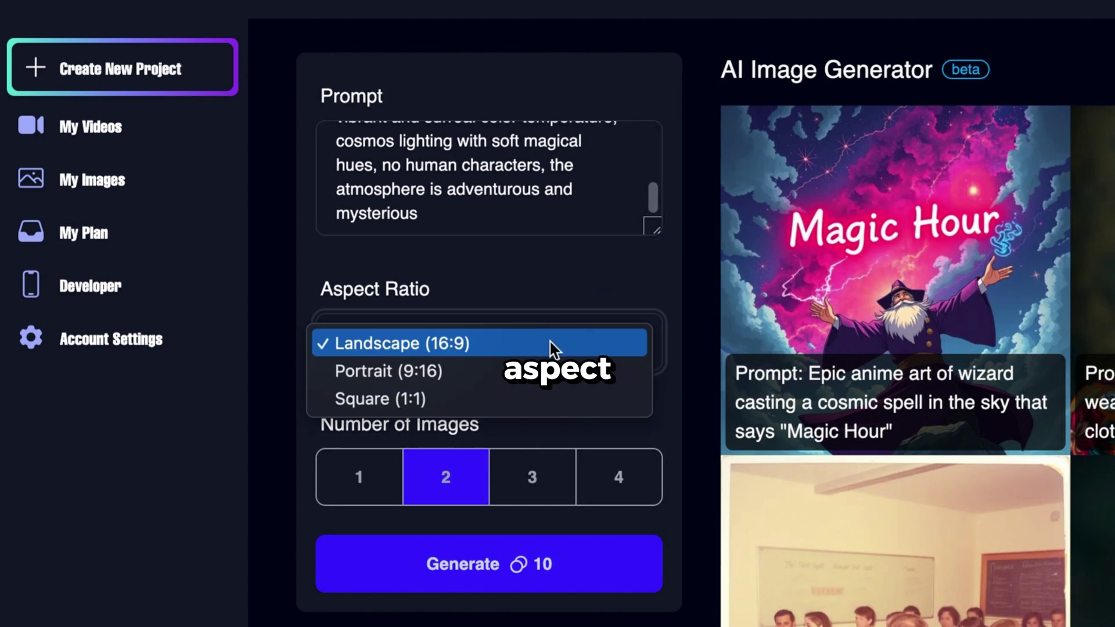
pyautogui.click(393, 372)
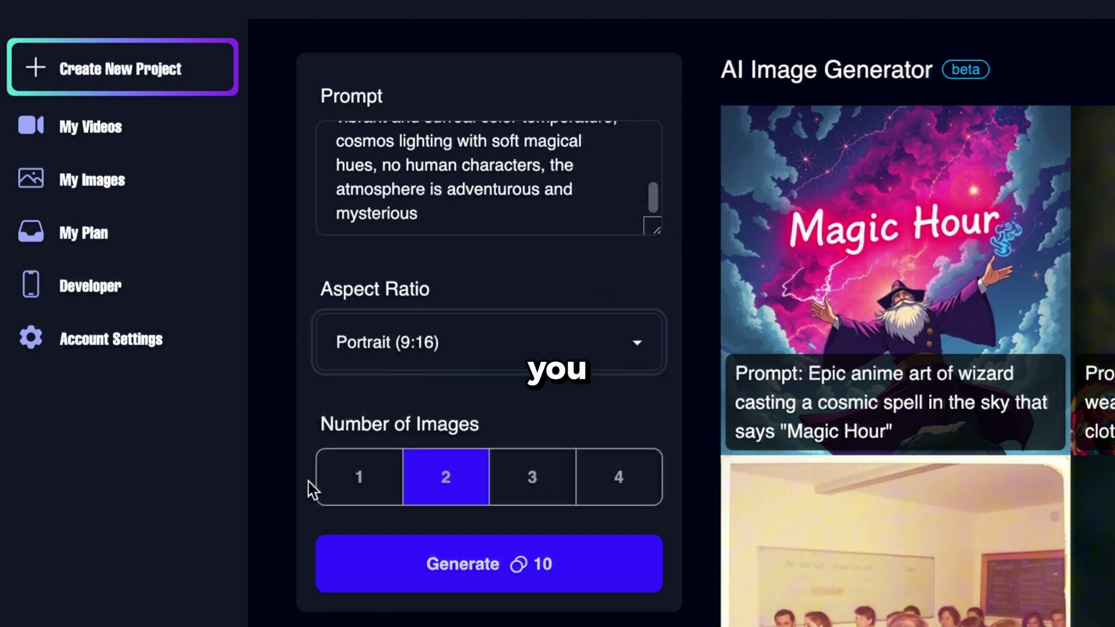
pyautogui.click(368, 485)
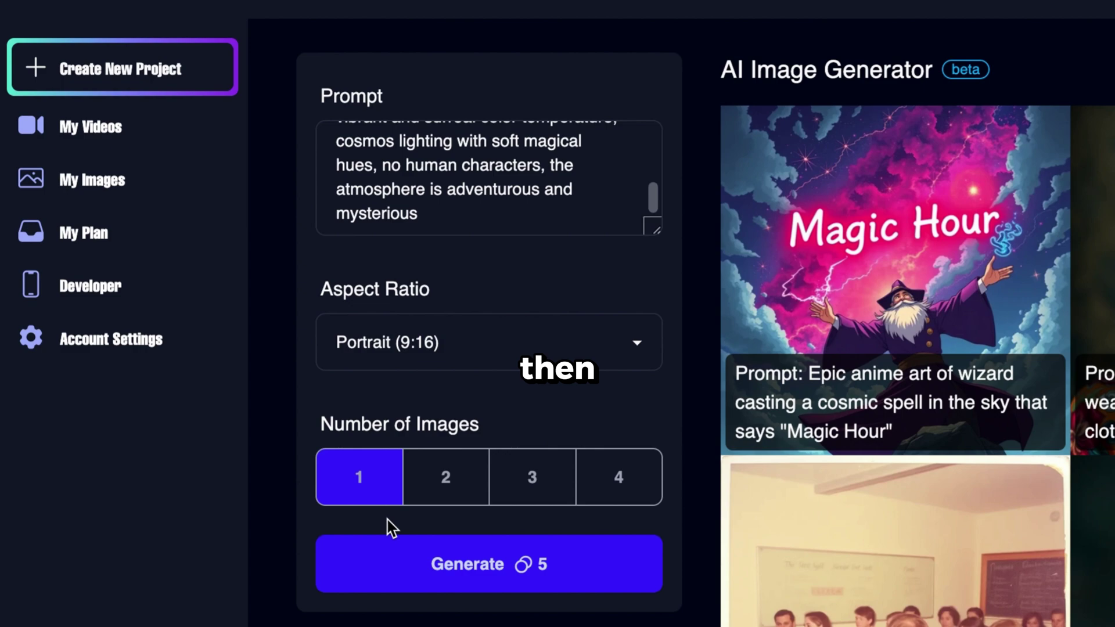
pyautogui.click(453, 576)
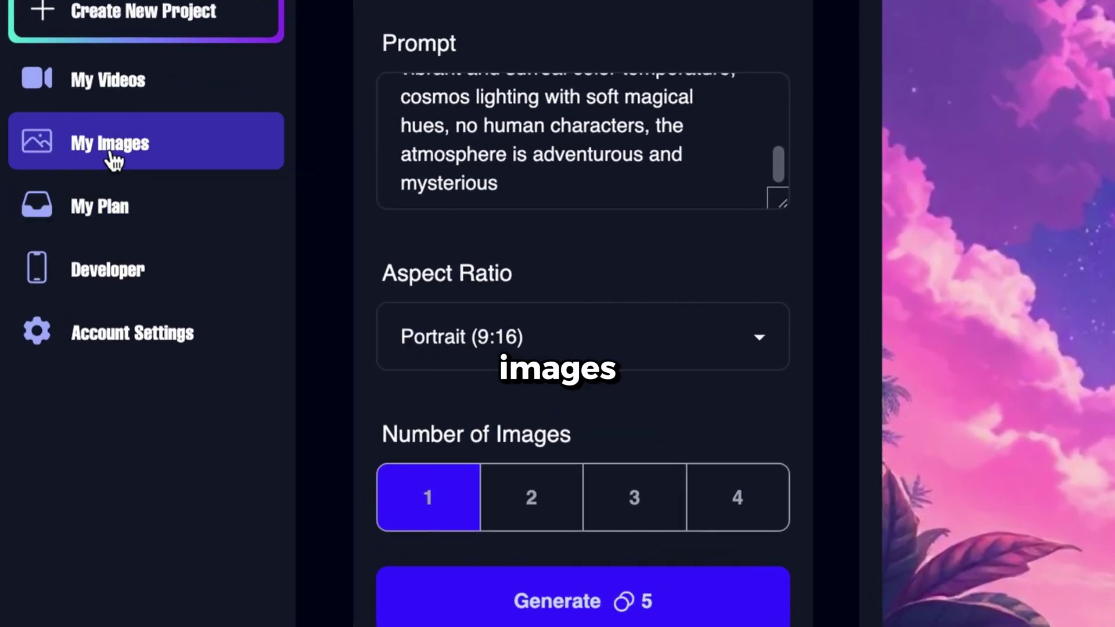
# View the new waterfall-and-temple image full-size in My Images
pyautogui.click(64, 172)
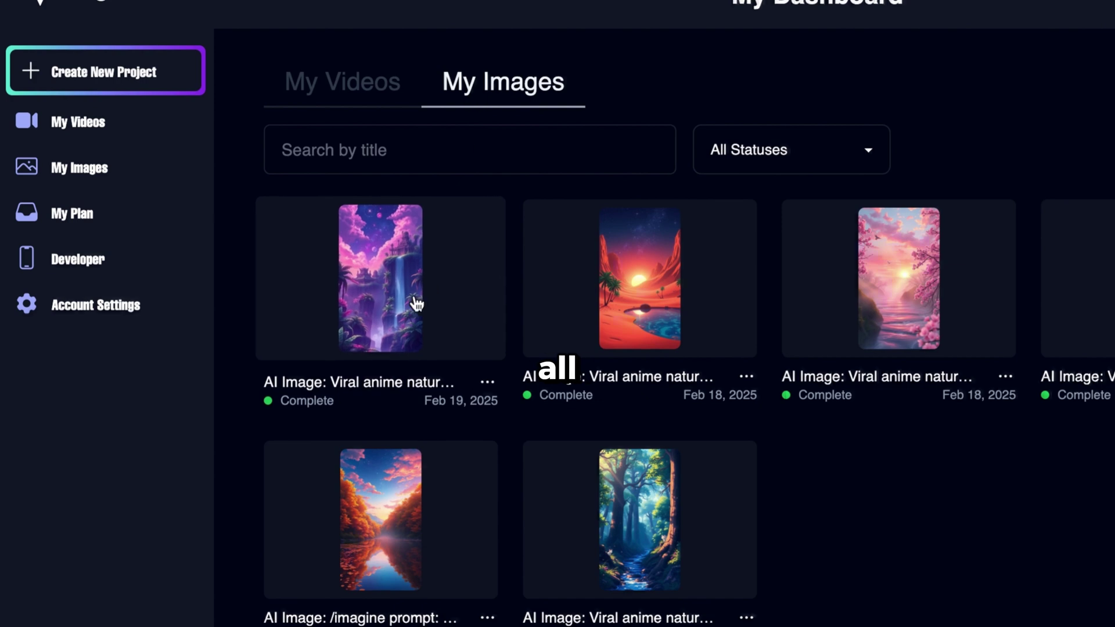
pyautogui.click(558, 349)
pyautogui.scroll(-5, 581, 348)
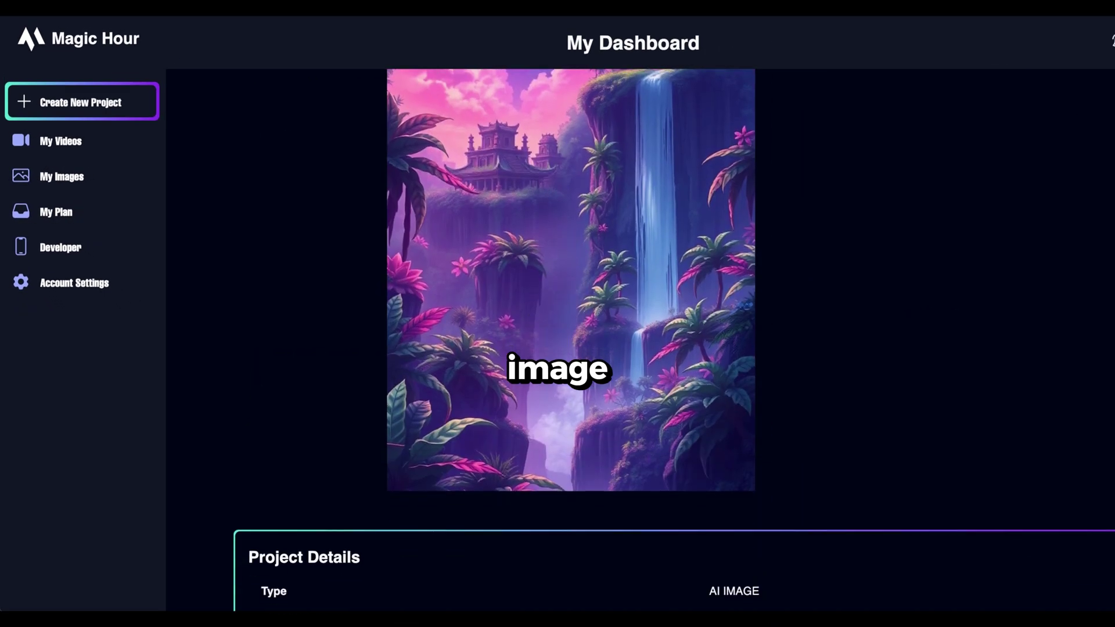
pyautogui.scroll(5, 580, 349)
pyautogui.scroll(1, 571, 349)
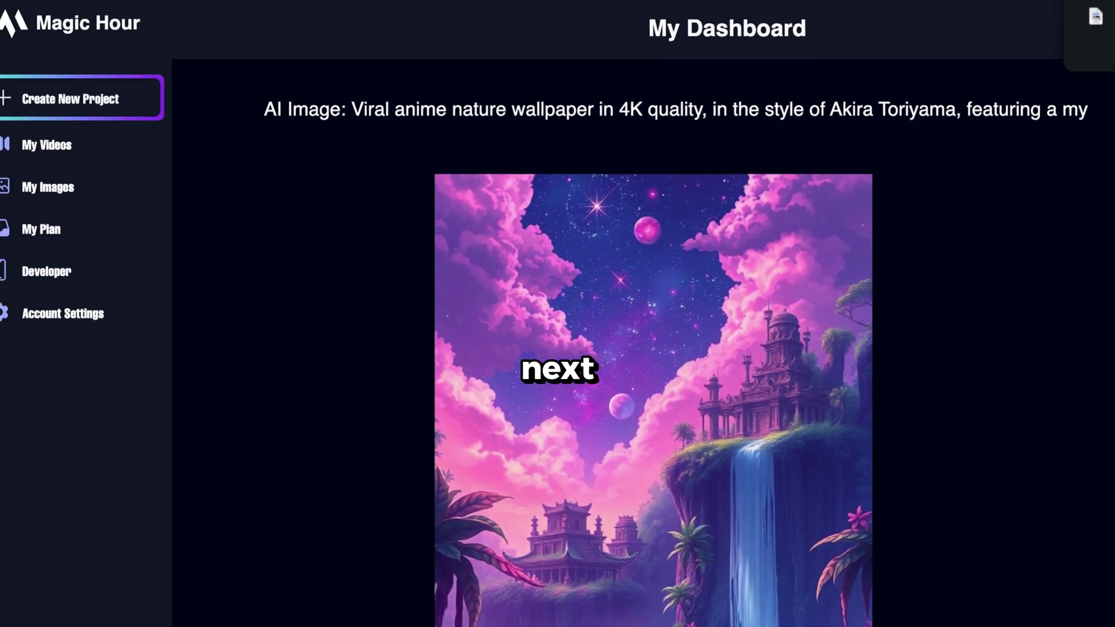
# Render the waterfall image as an Image-to-Video at 6.1 s, High Quality, with the pasted prompt
pyautogui.click(164, 105)
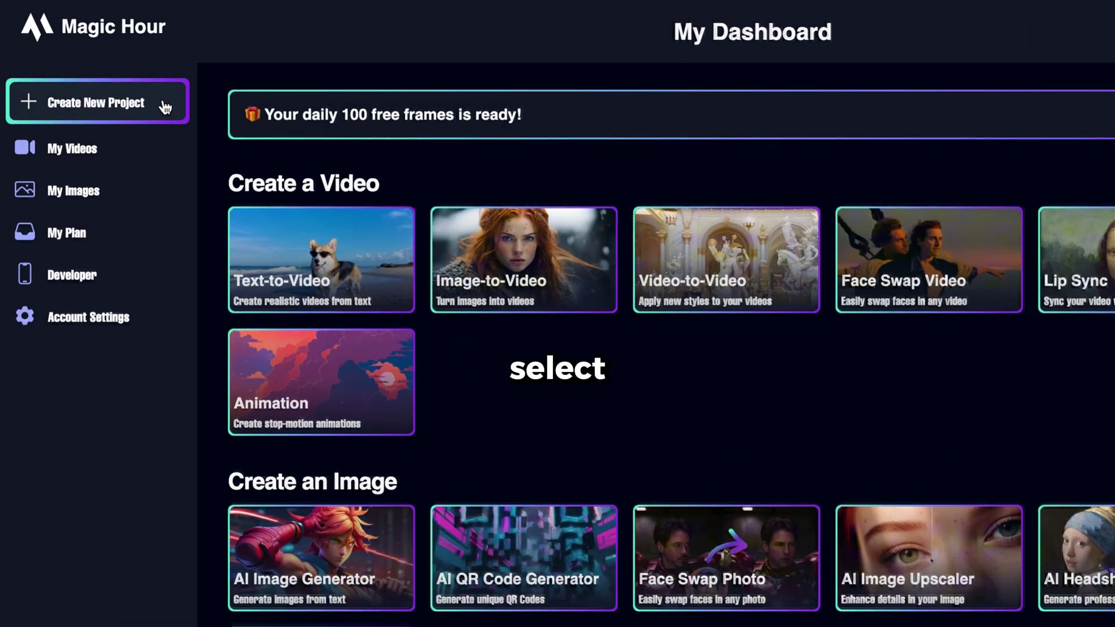
pyautogui.click(498, 279)
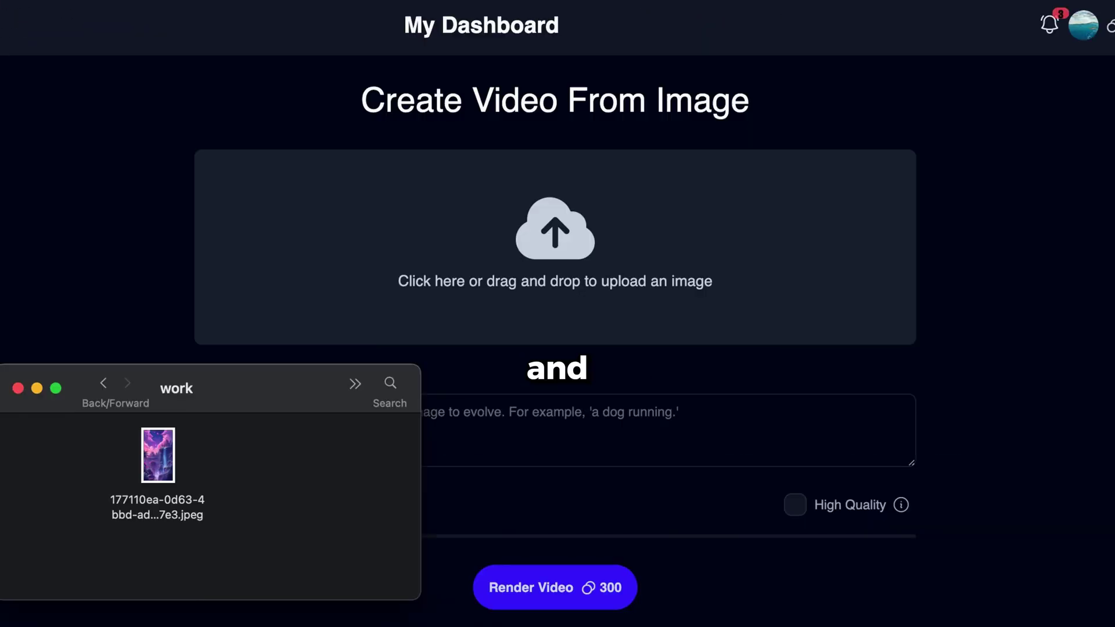
pyautogui.moveTo(139, 456); pyautogui.dragTo(535, 273)
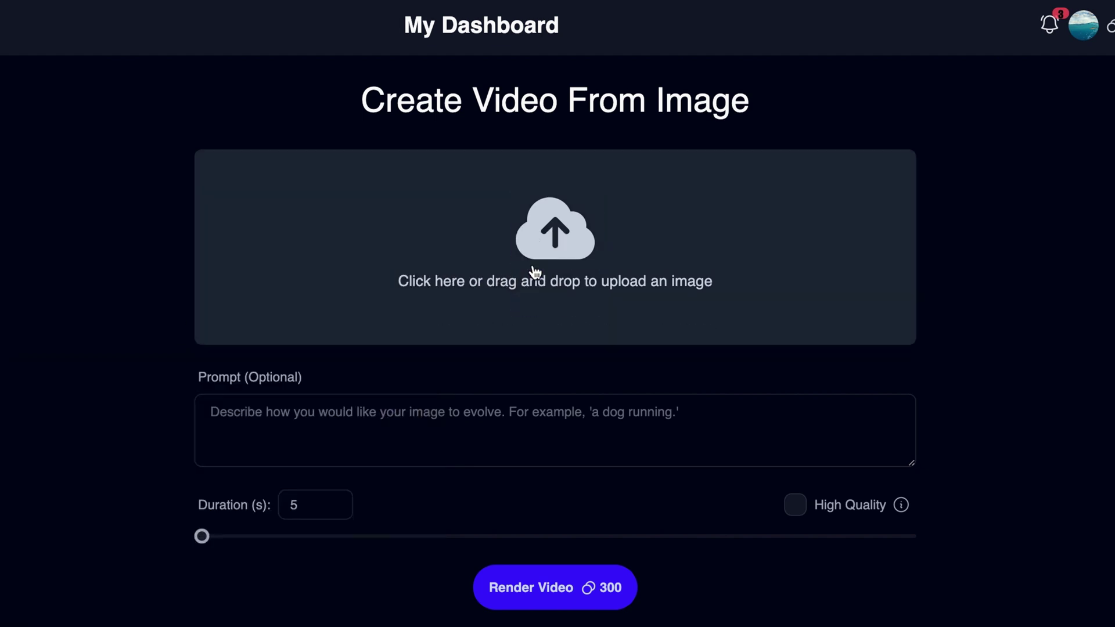
pyautogui.rightClick(283, 430)
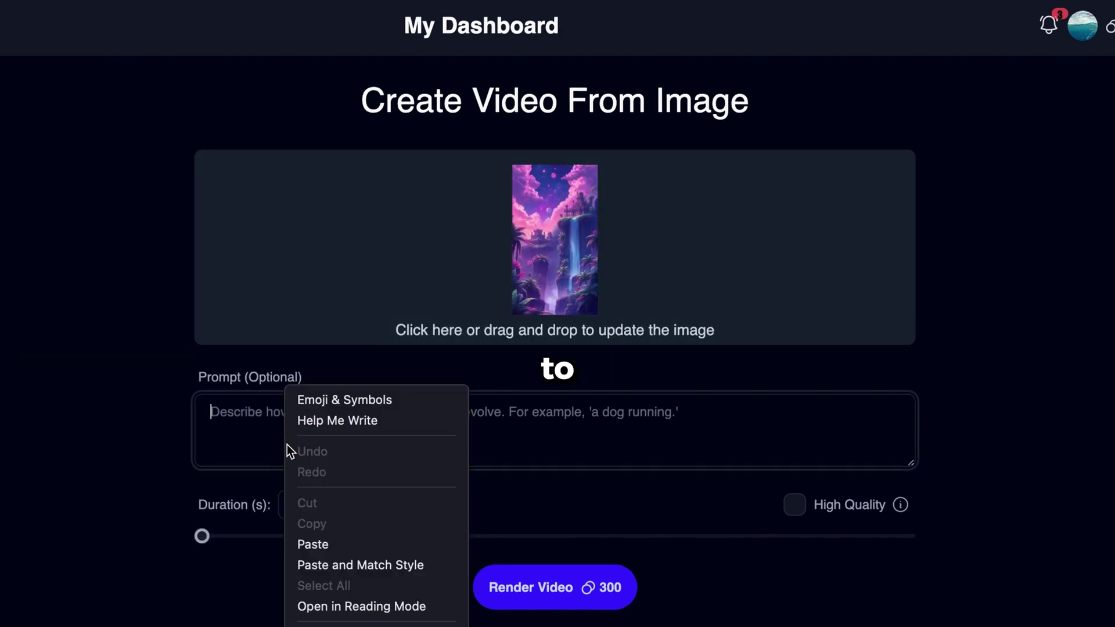
pyautogui.click(309, 548)
pyautogui.click(214, 541)
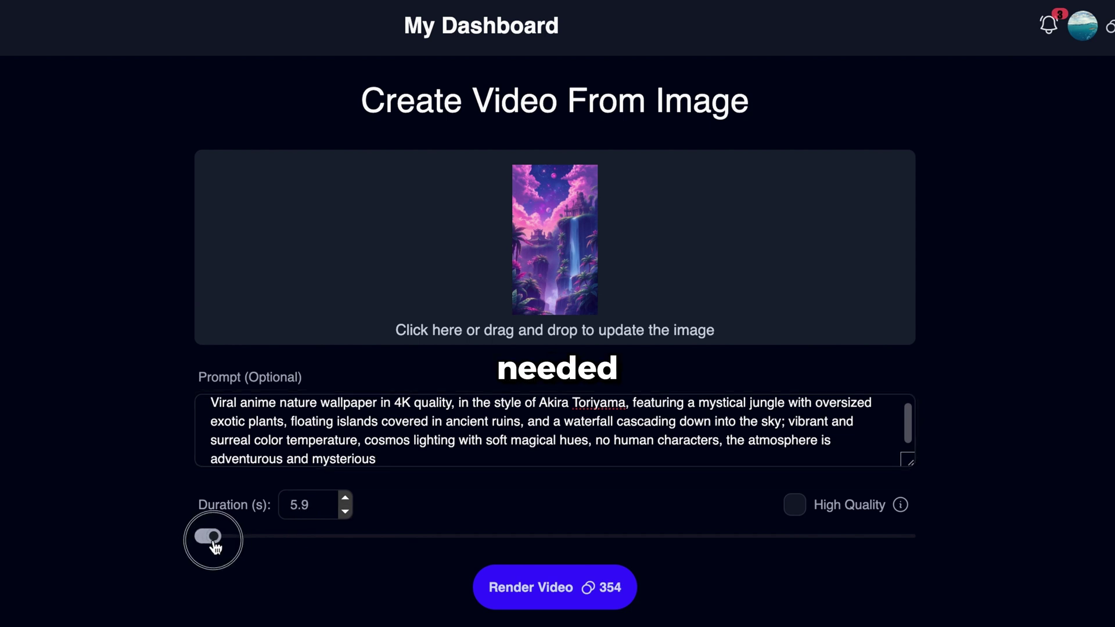
pyautogui.click(792, 506)
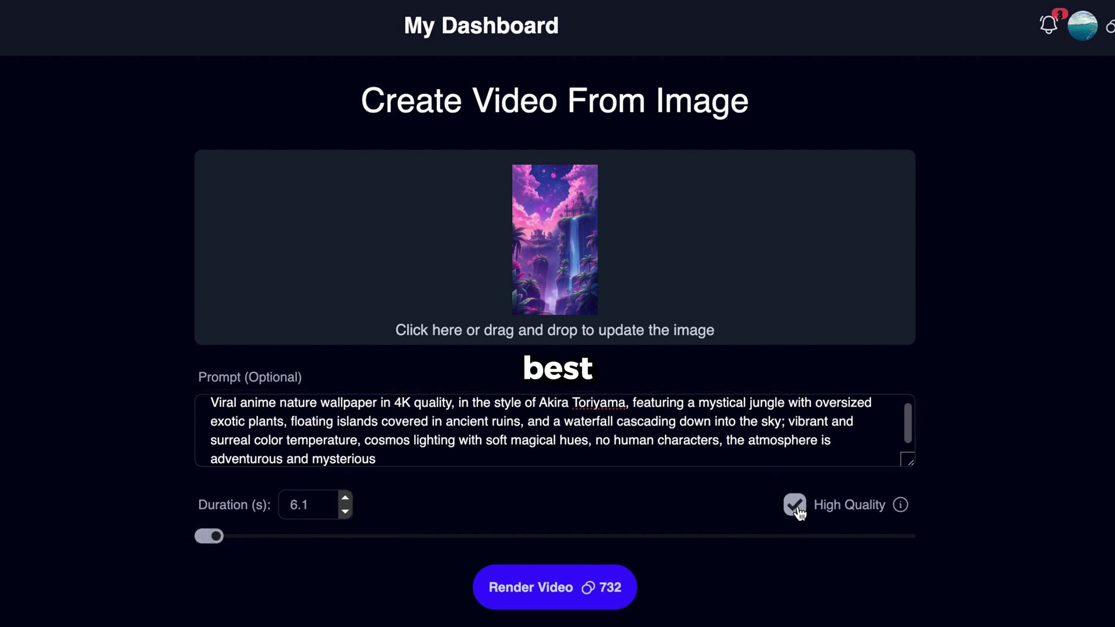
pyautogui.click(523, 592)
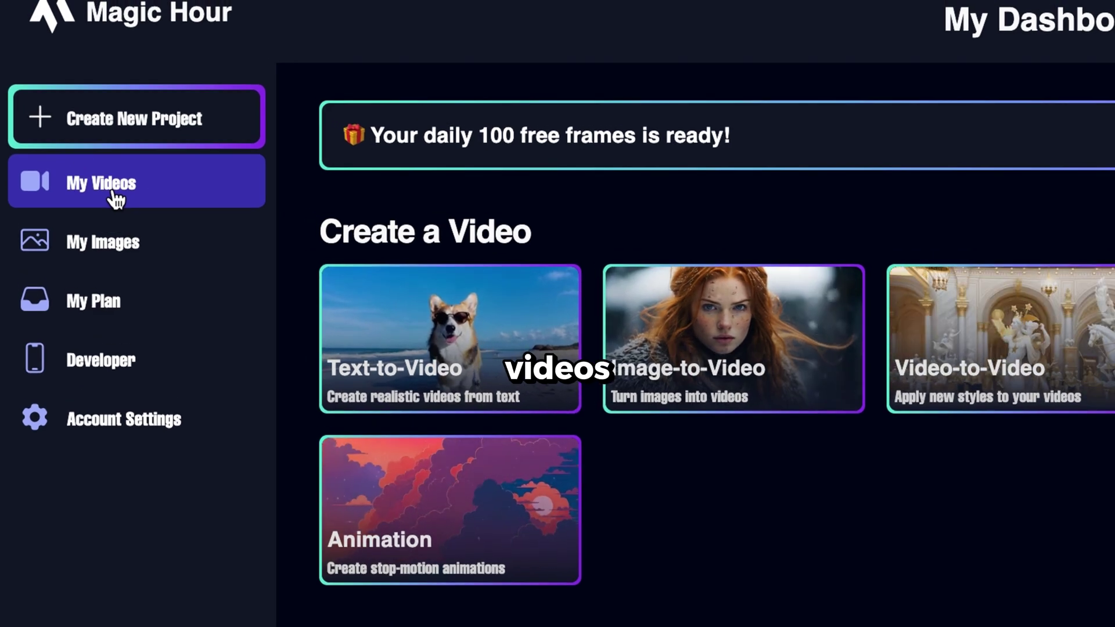
# Browse My Videos and open the new image-to-video waterfall project's details
pyautogui.click(99, 152)
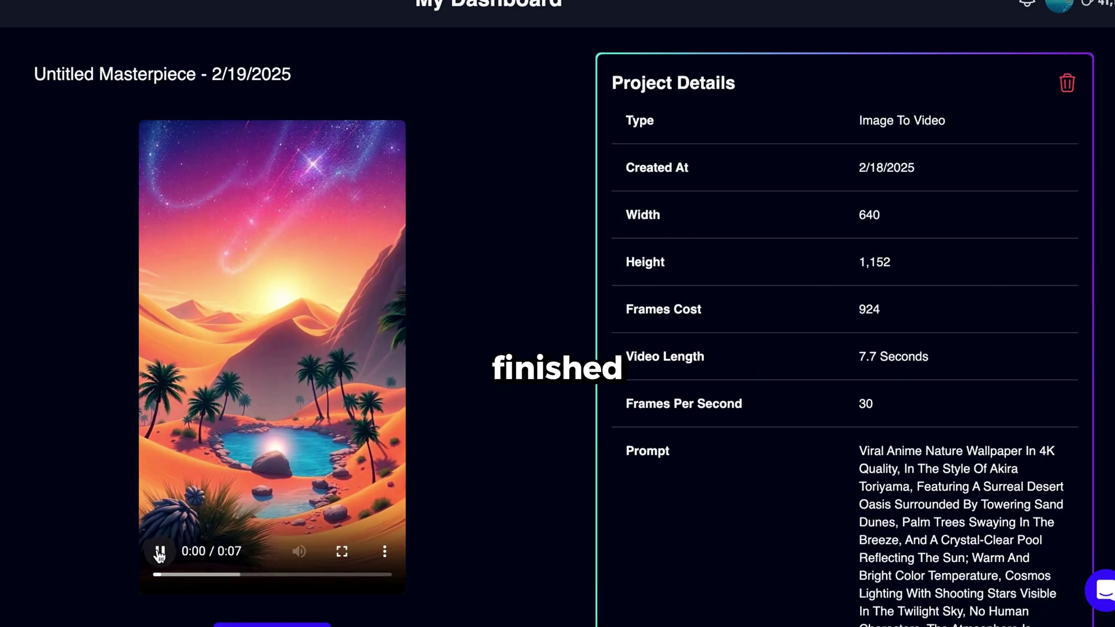
pyautogui.click(778, 265)
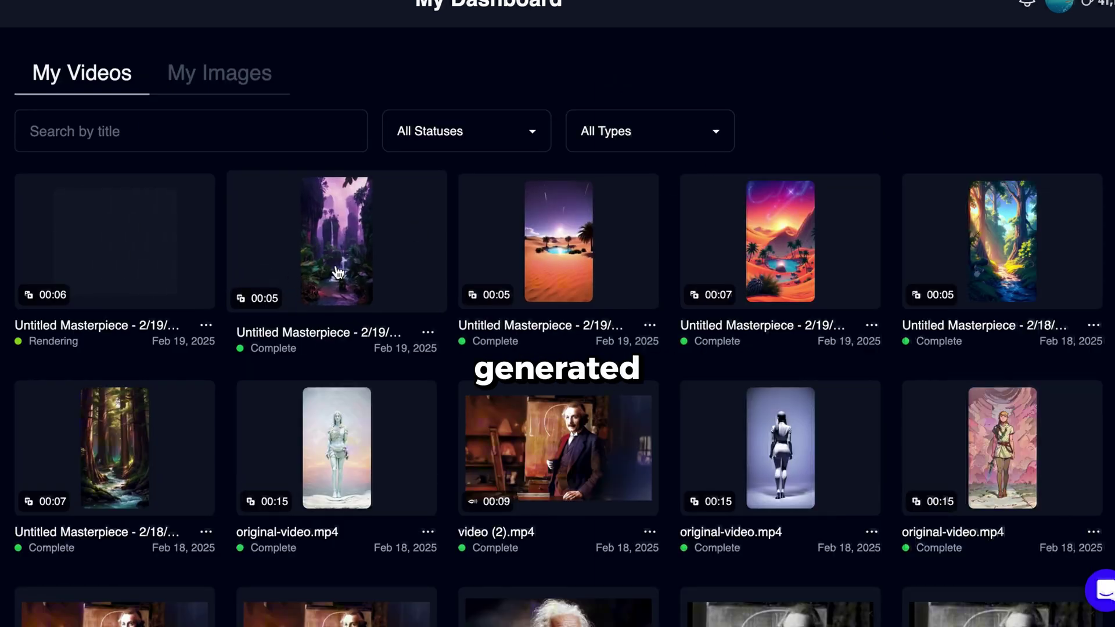
pyautogui.click(347, 263)
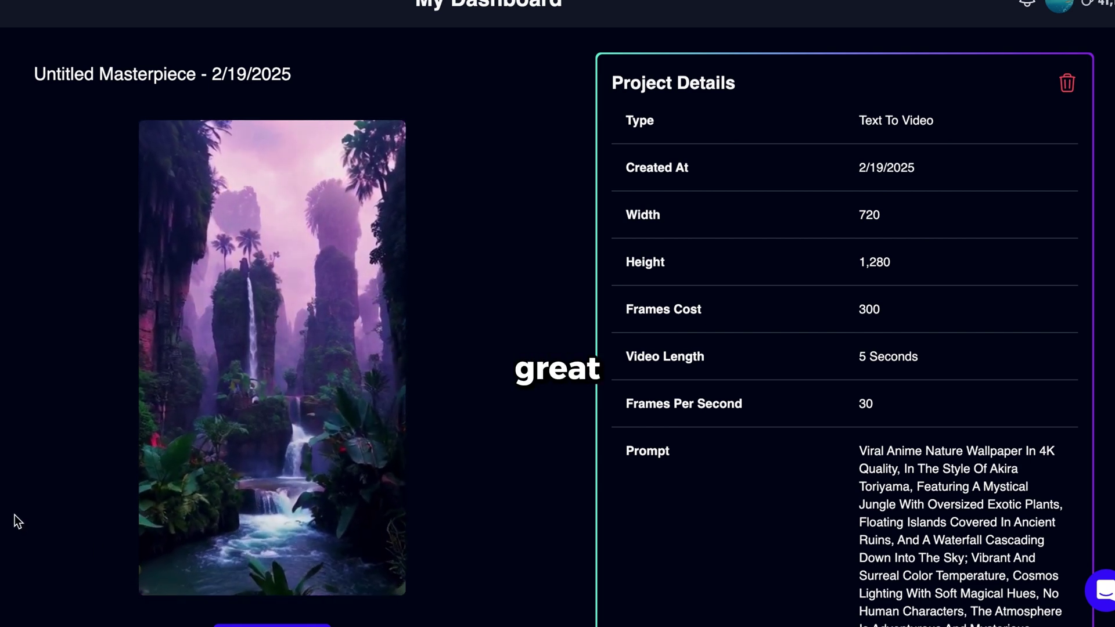
pyautogui.hotkey('alt', 'Left')
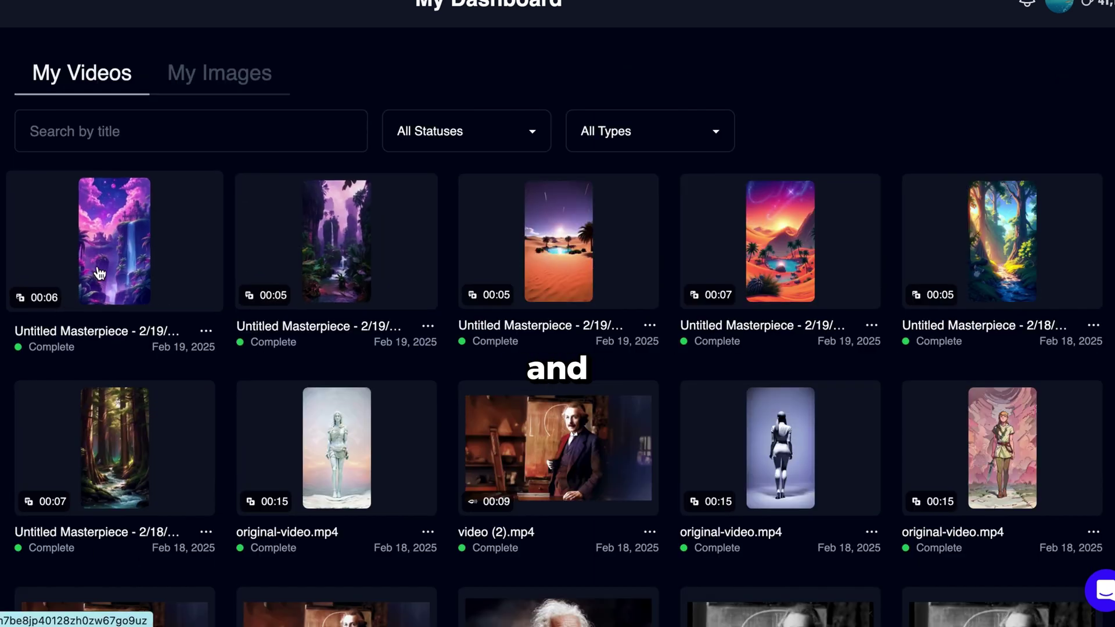
pyautogui.click(136, 279)
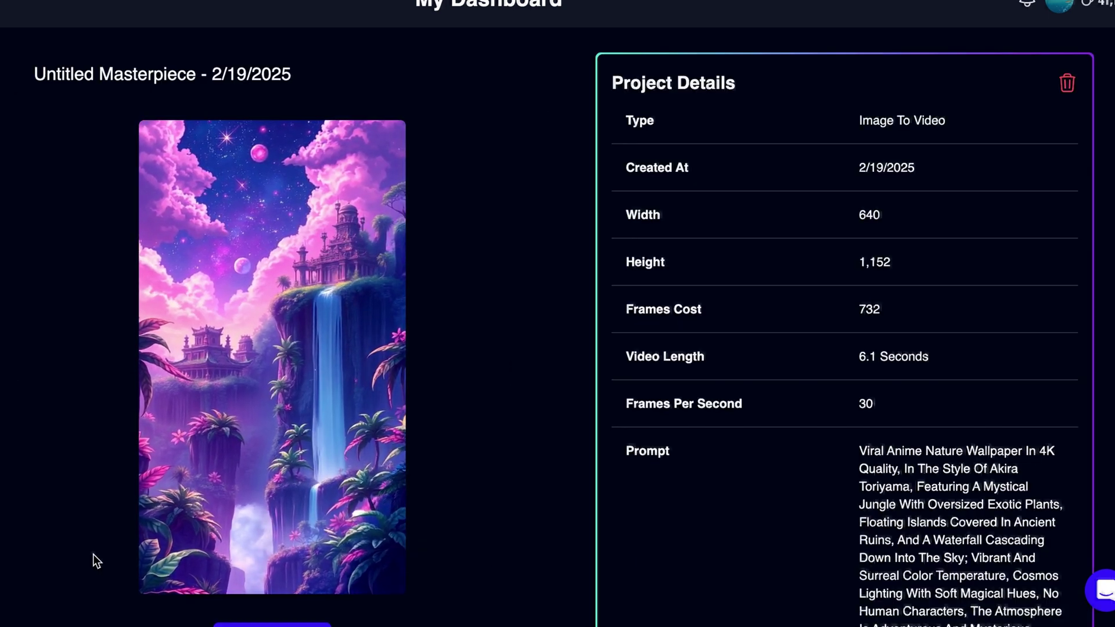
pyautogui.moveTo(158, 533)
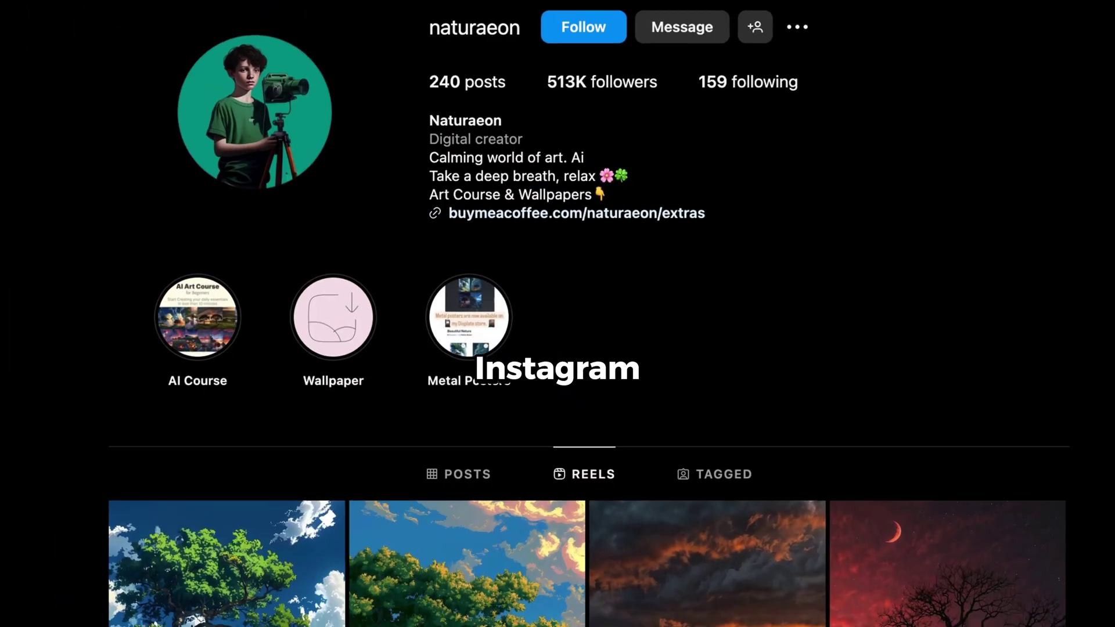
# Scroll the creator's Instagram Reels grid and watch the treehouse reel
pyautogui.scroll(-5, 589, 314)
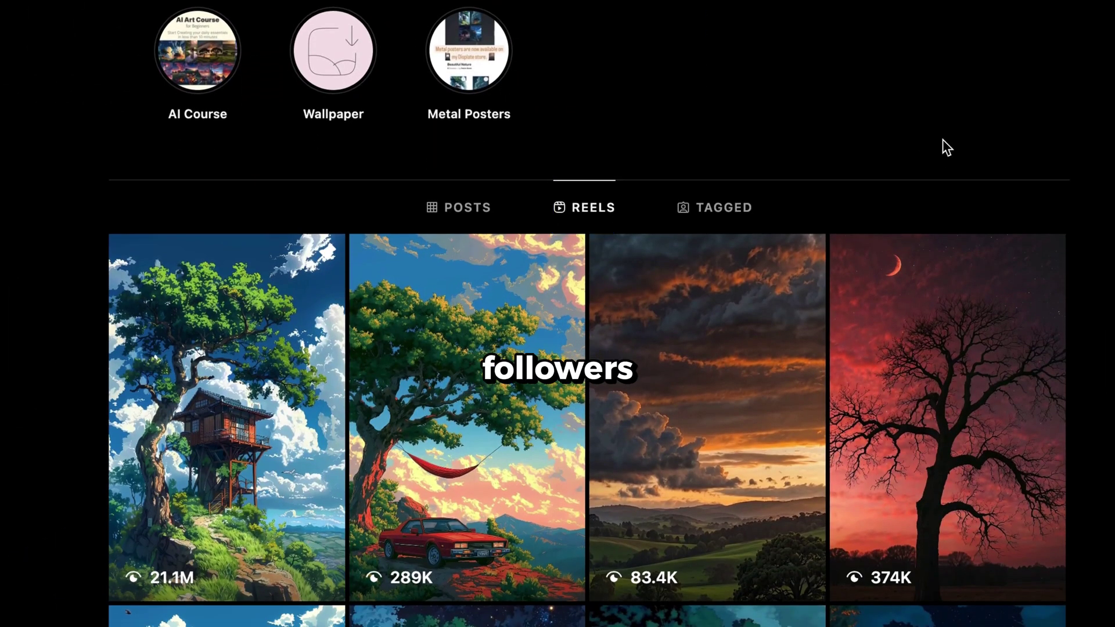
pyautogui.click(259, 323)
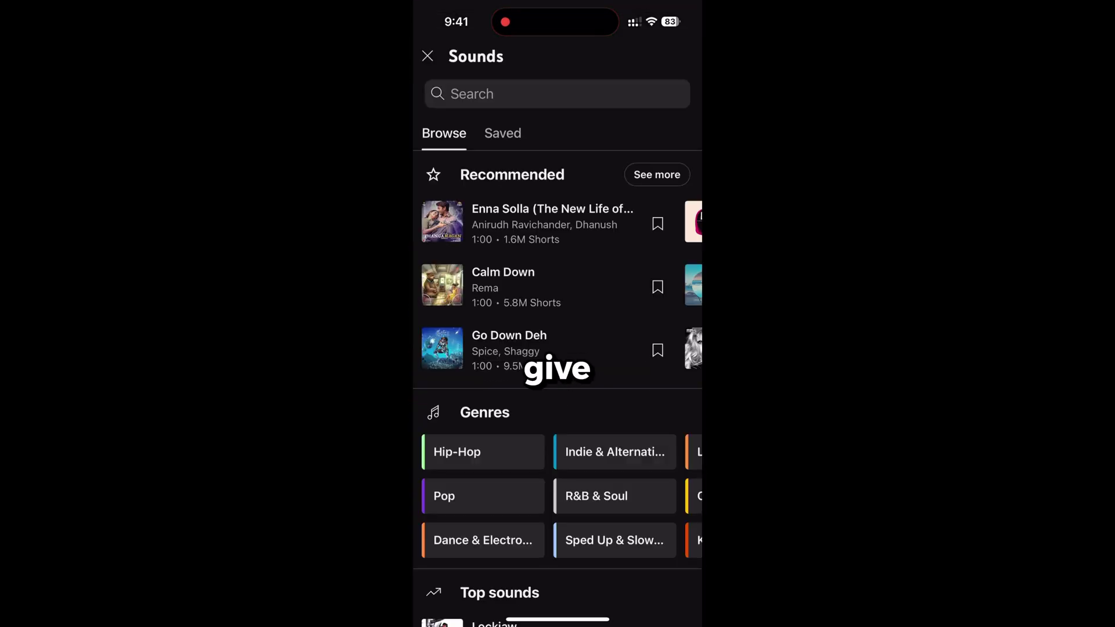
pyautogui.scroll(-10, 557, 389)
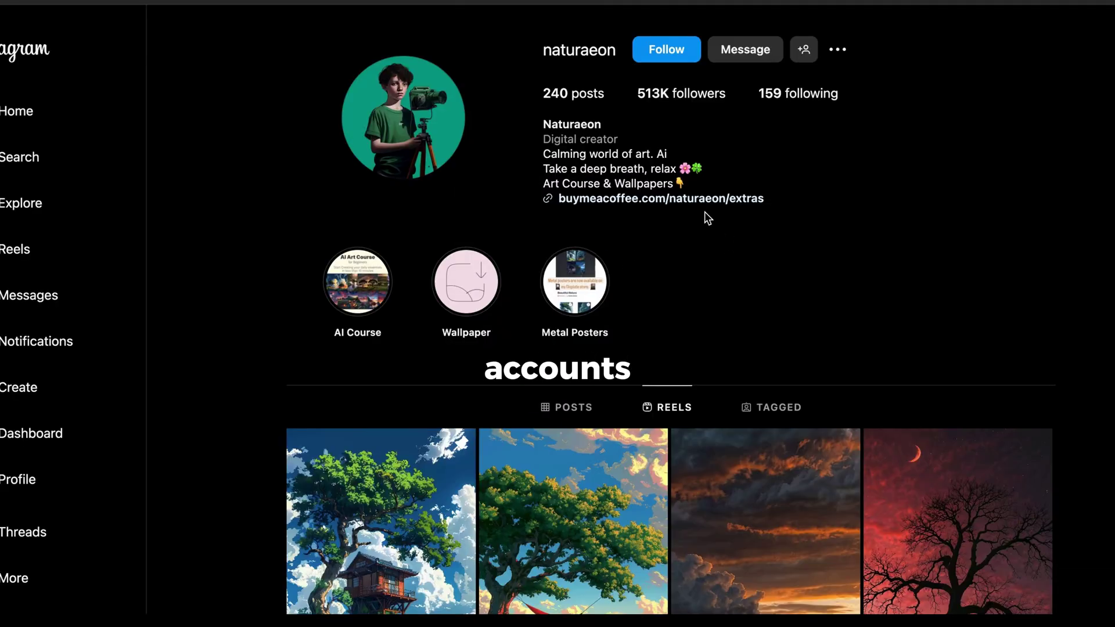
# Open the creator's linked Buy Me a Coffee shop and browse its page
pyautogui.click(585, 199)
pyautogui.scroll(-8, 601, 337)
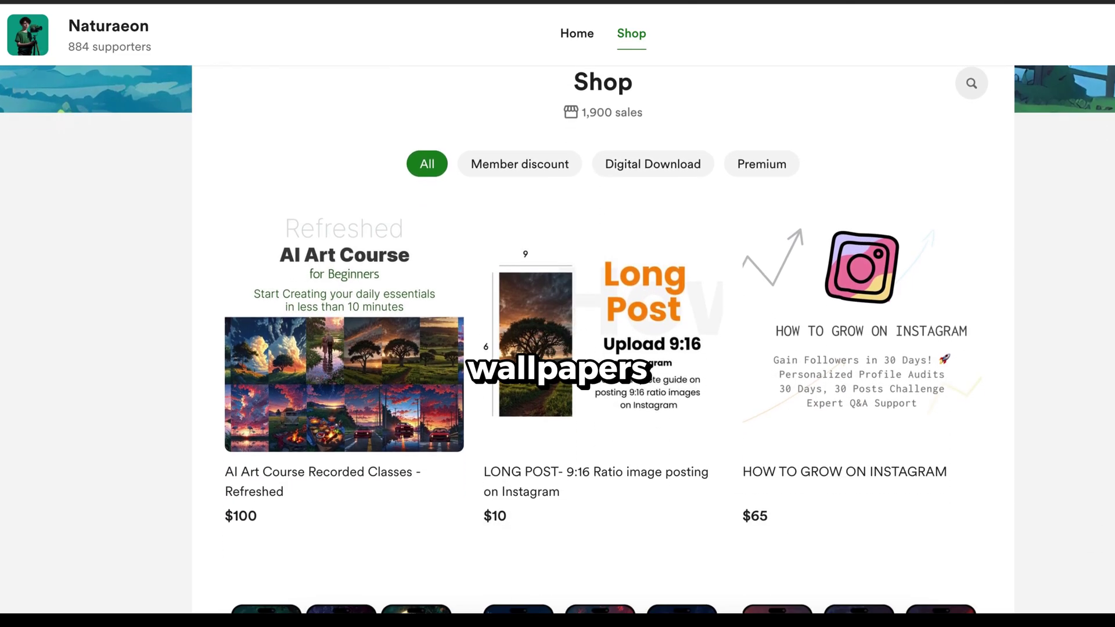
pyautogui.scroll(8, 602, 233)
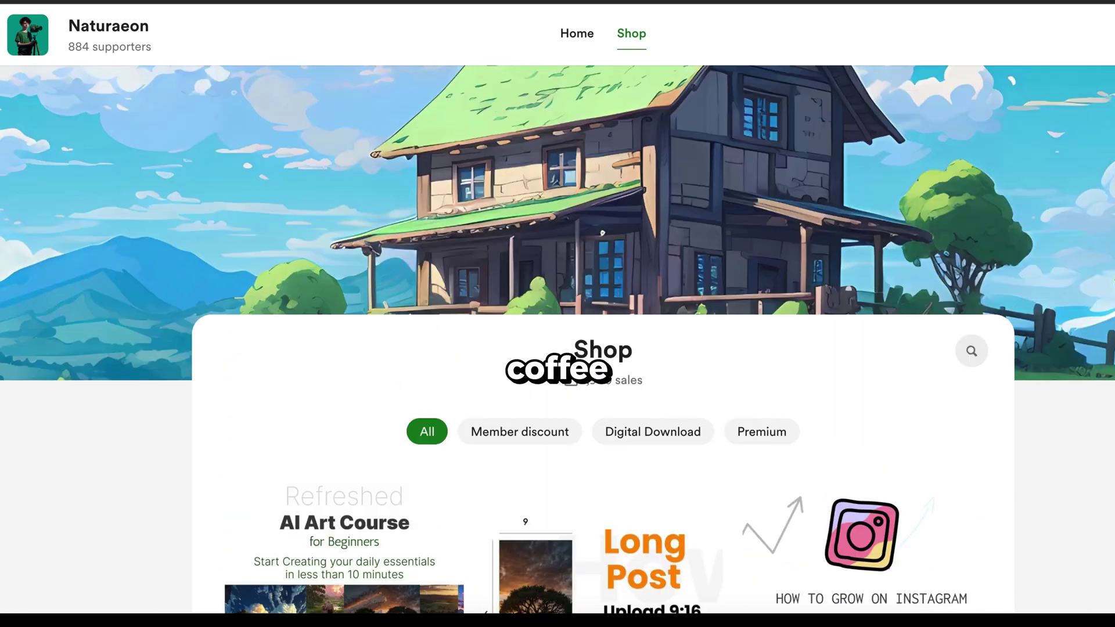
pyautogui.scroll(-5, 602, 232)
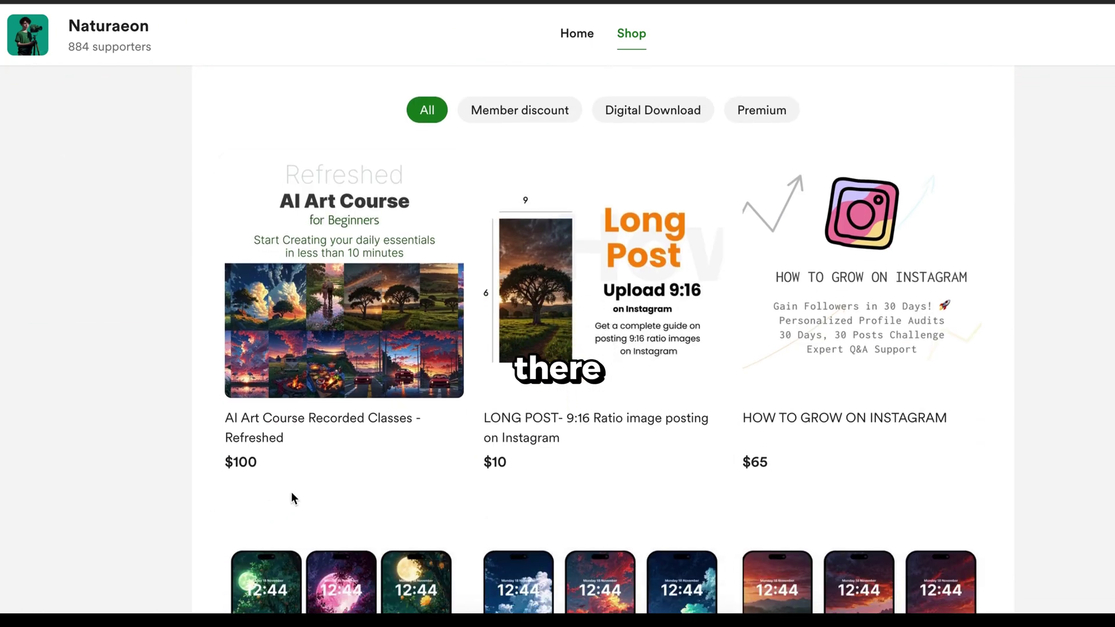
pyautogui.scroll(-6, 210, 491)
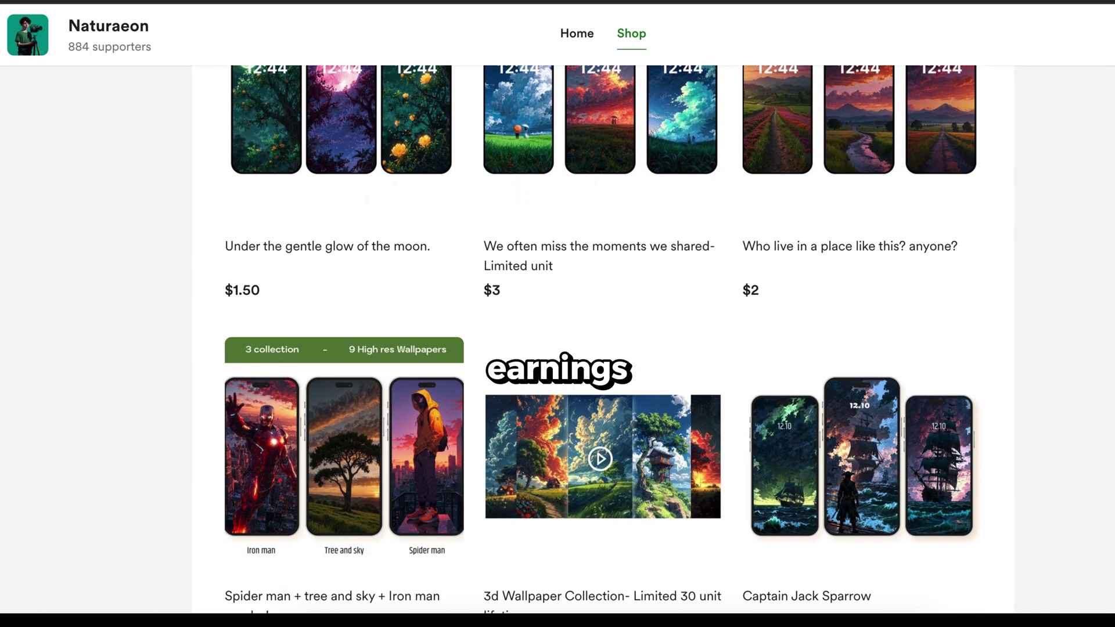
pyautogui.scroll(10, 210, 491)
# Filter the shop to Digital Download products, then to Premium only
pyautogui.click(653, 371)
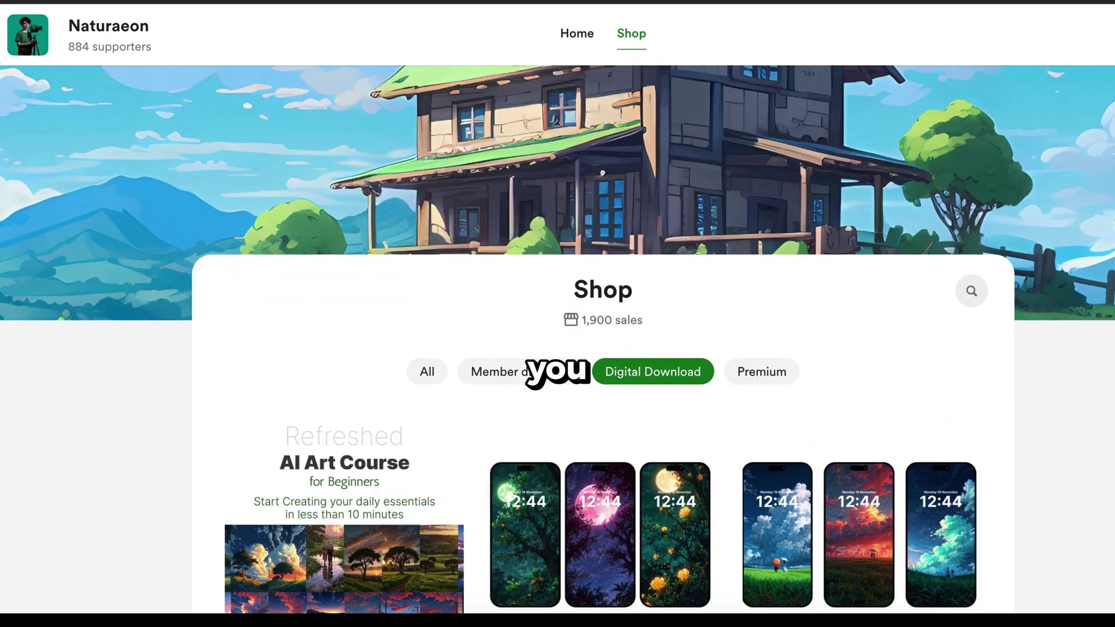
pyautogui.scroll(-4, 659, 373)
pyautogui.scroll(2, 829, 229)
pyautogui.click(761, 237)
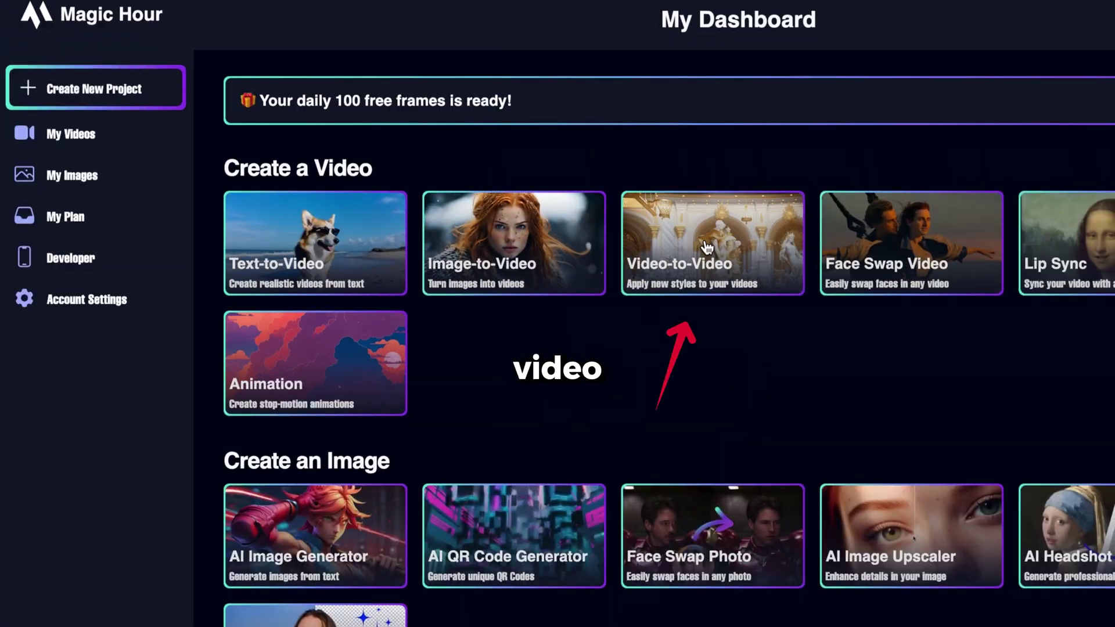
# Upload original-video.mp4 to Video-to-Video and render it in the Marble style
pyautogui.click(695, 231)
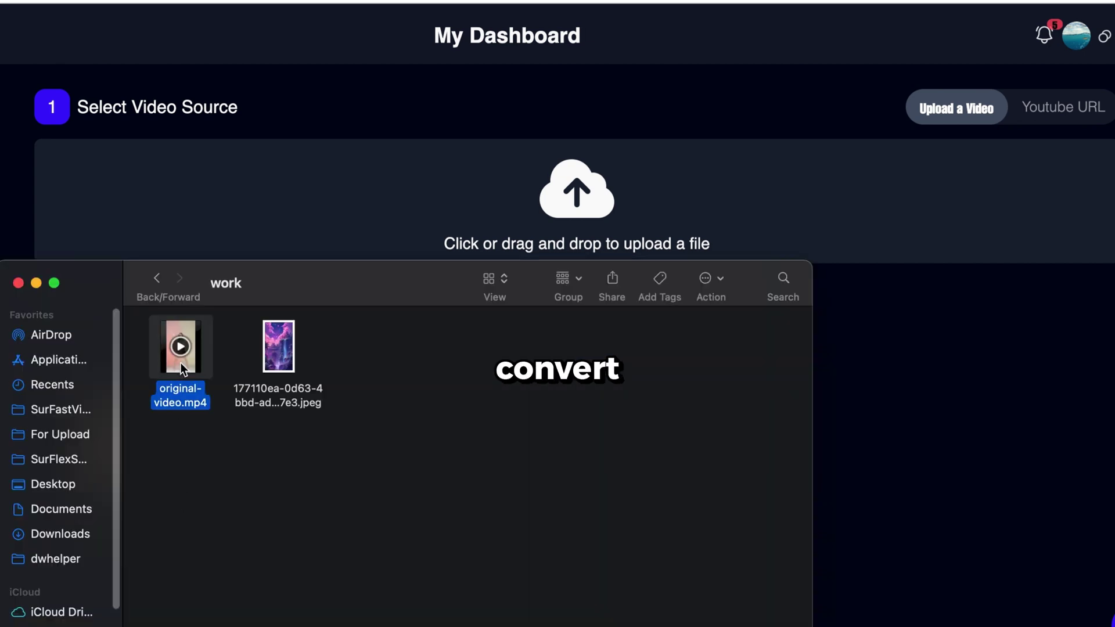
pyautogui.moveTo(177, 367); pyautogui.dragTo(551, 224)
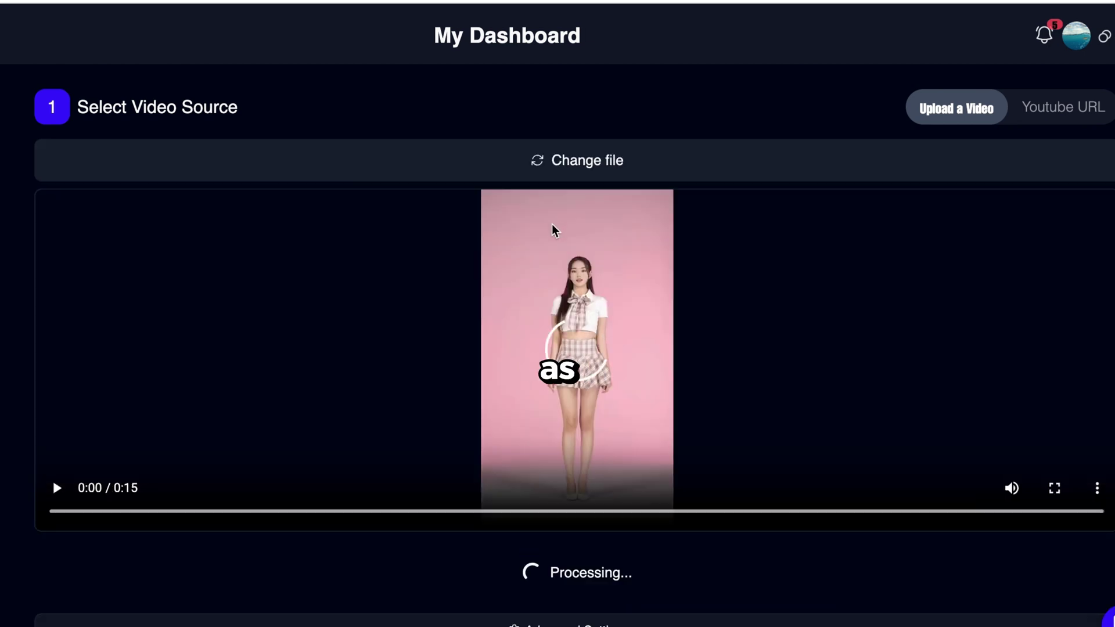
pyautogui.scroll(-3, 987, 348)
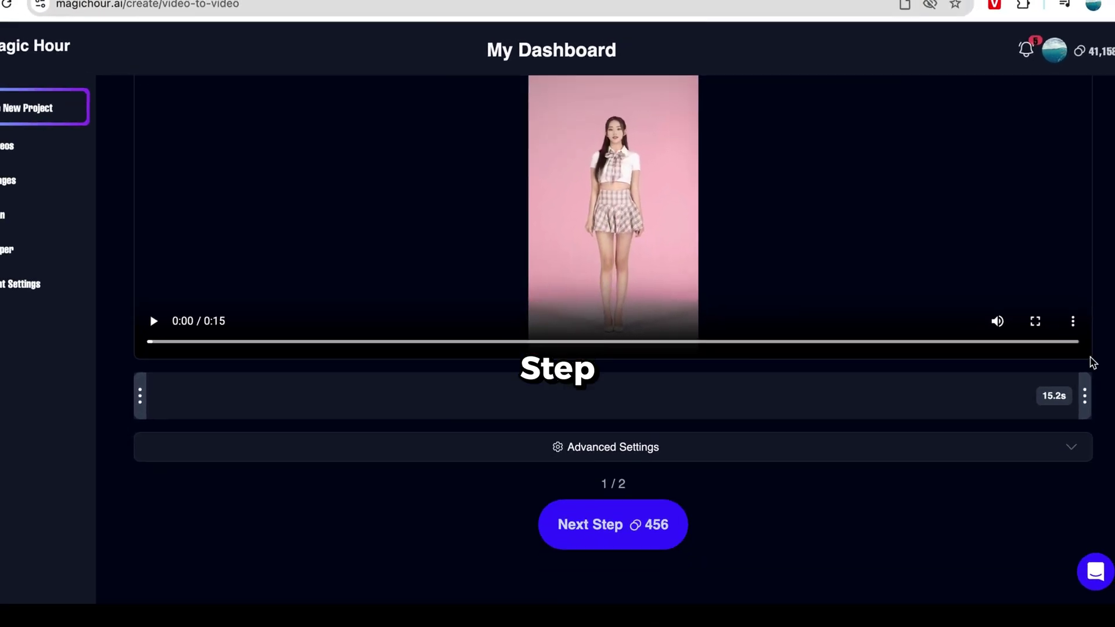
pyautogui.click(623, 516)
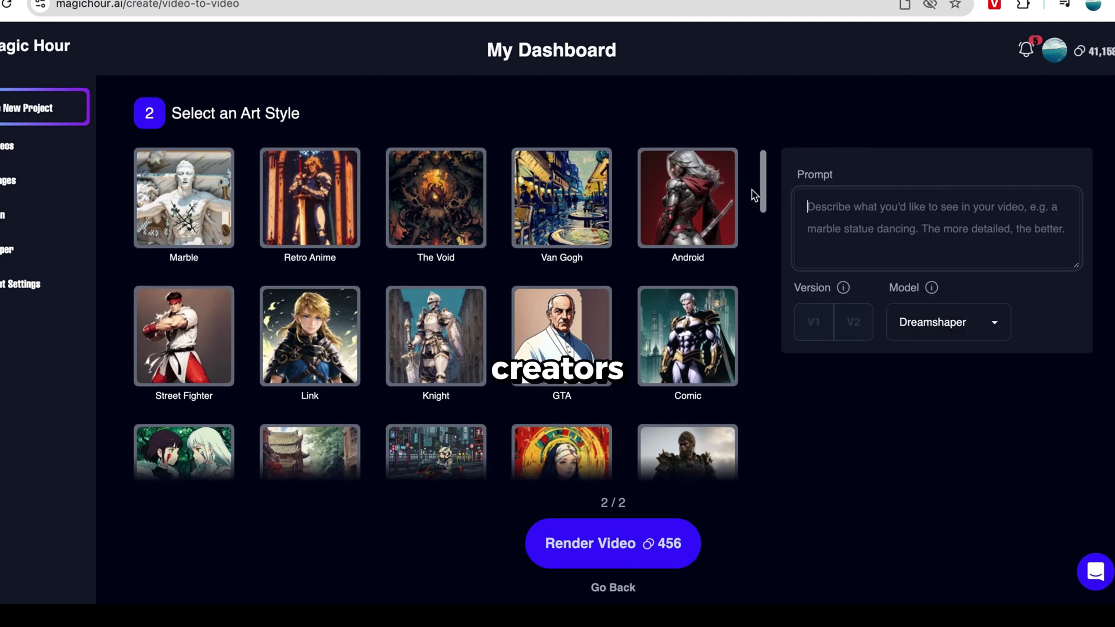
pyautogui.moveTo(762, 185); pyautogui.dragTo(743, 170)
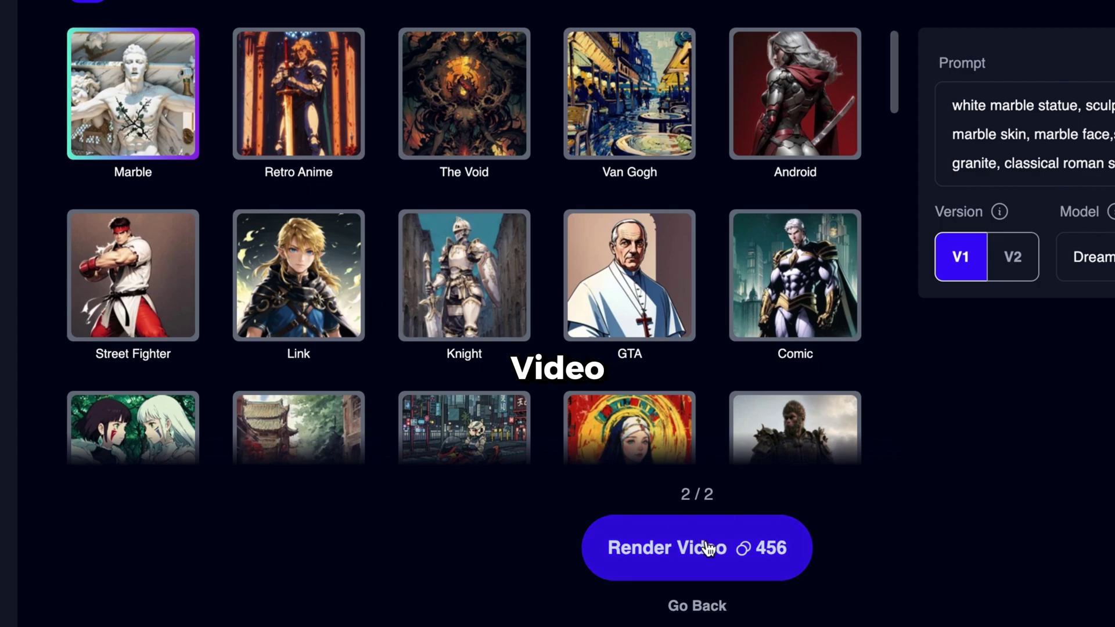
pyautogui.click(707, 549)
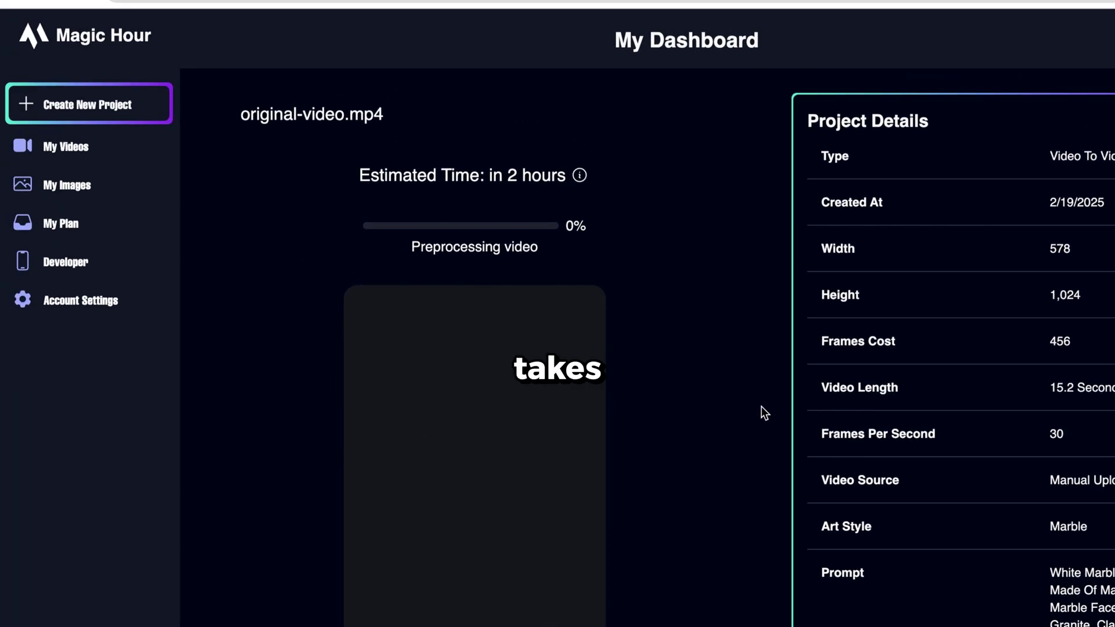
# Upload original-video.mp4 to a new Video-to-Video project and render it in the Link style
pyautogui.scroll(-4, 497, 202)
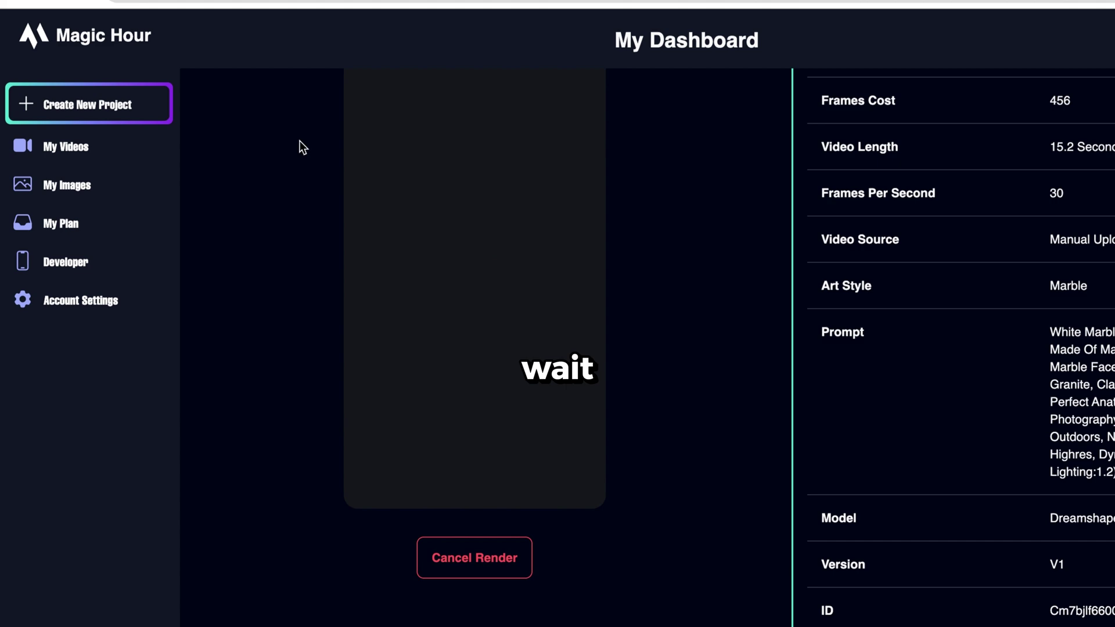
pyautogui.click(121, 105)
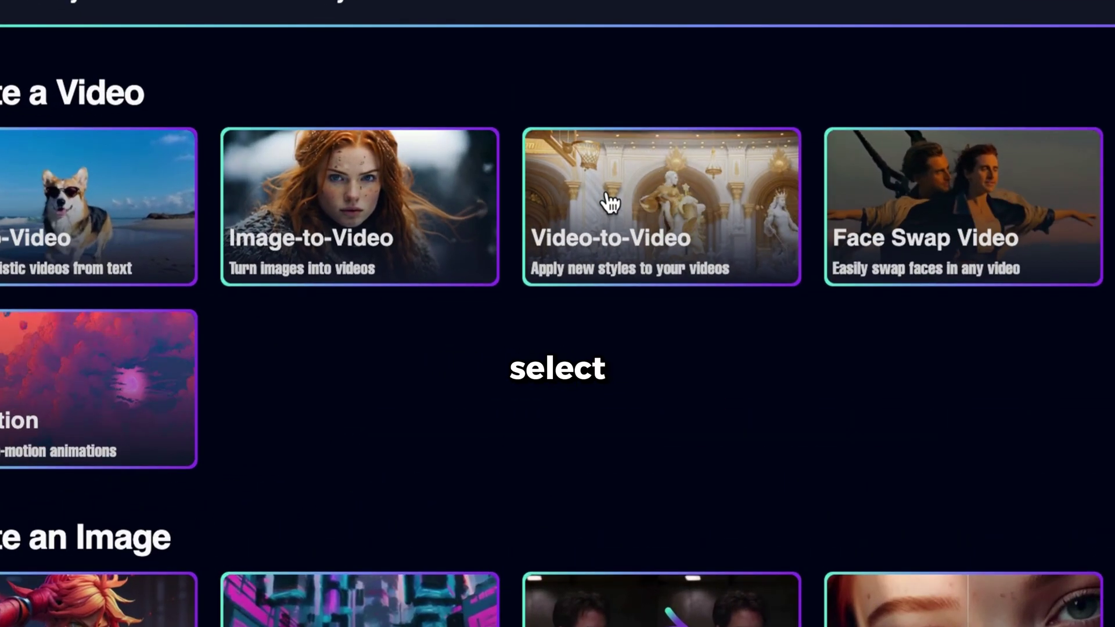
pyautogui.click(608, 203)
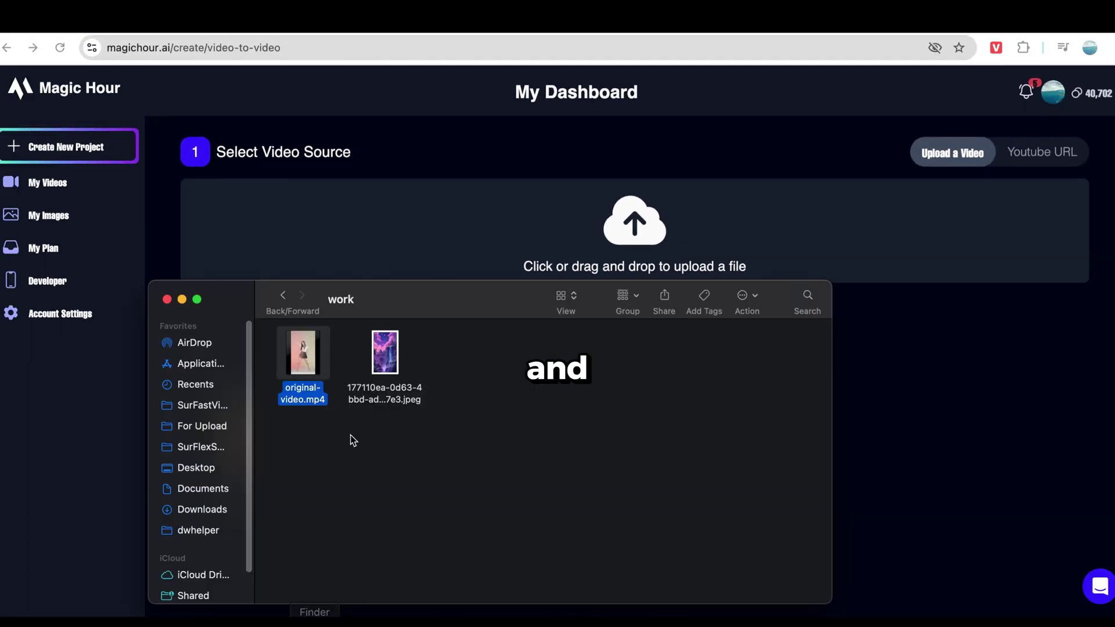
pyautogui.moveTo(321, 362); pyautogui.dragTo(553, 231)
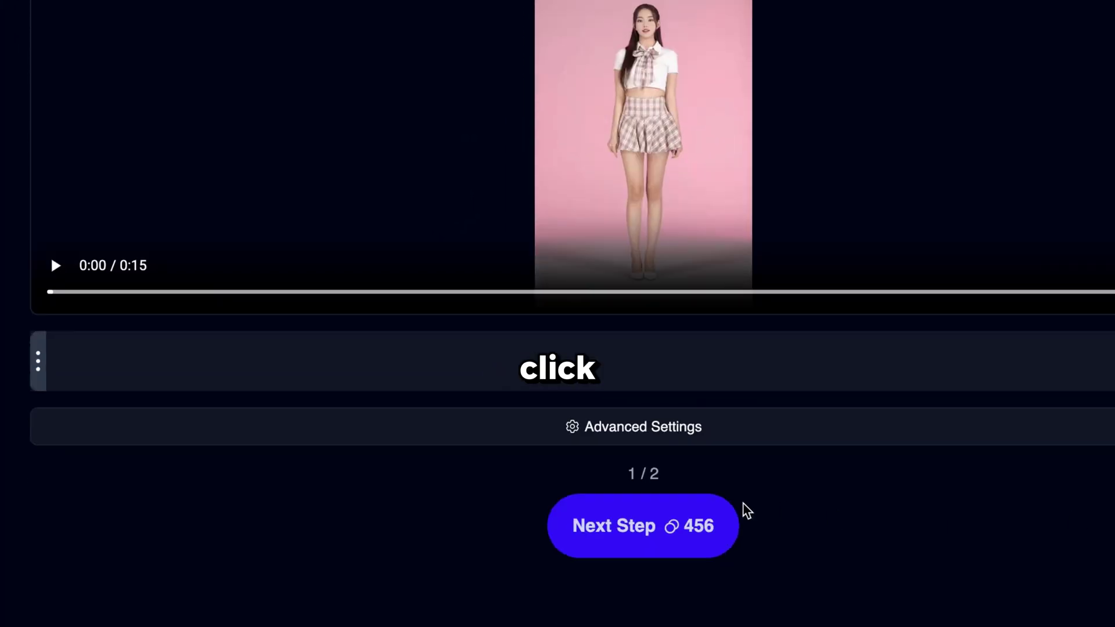
pyautogui.click(732, 517)
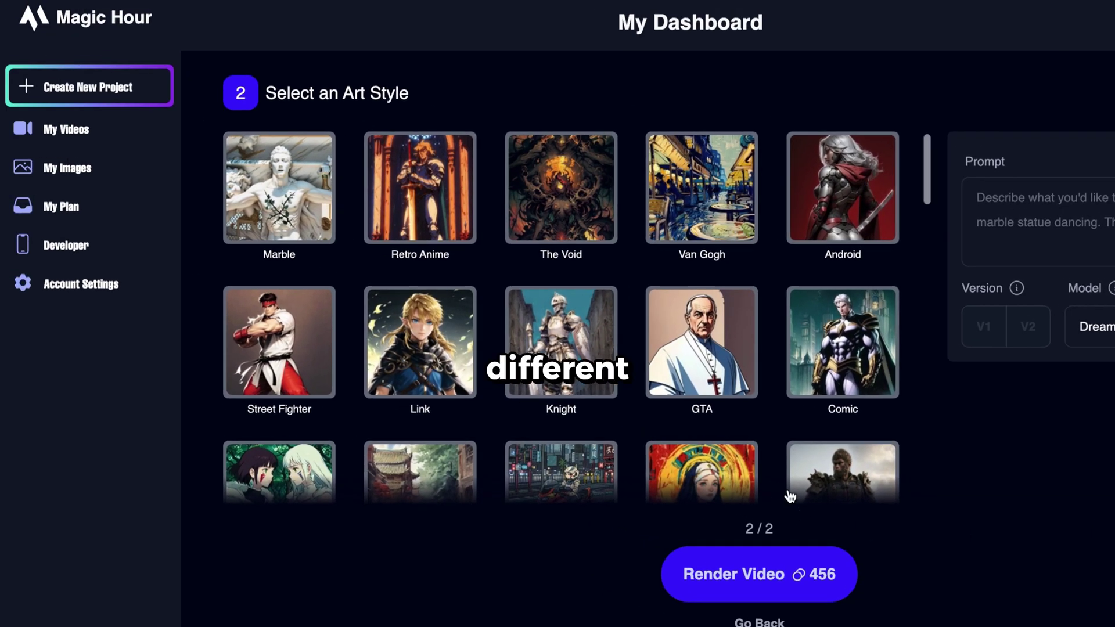
pyautogui.scroll(-1, 393, 368)
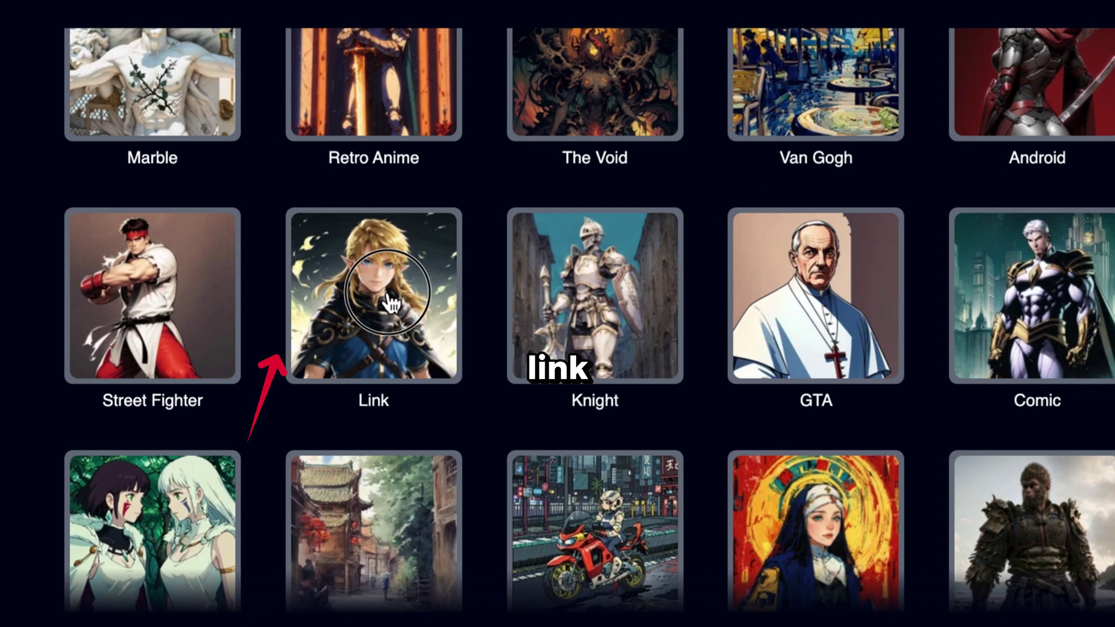
pyautogui.click(387, 297)
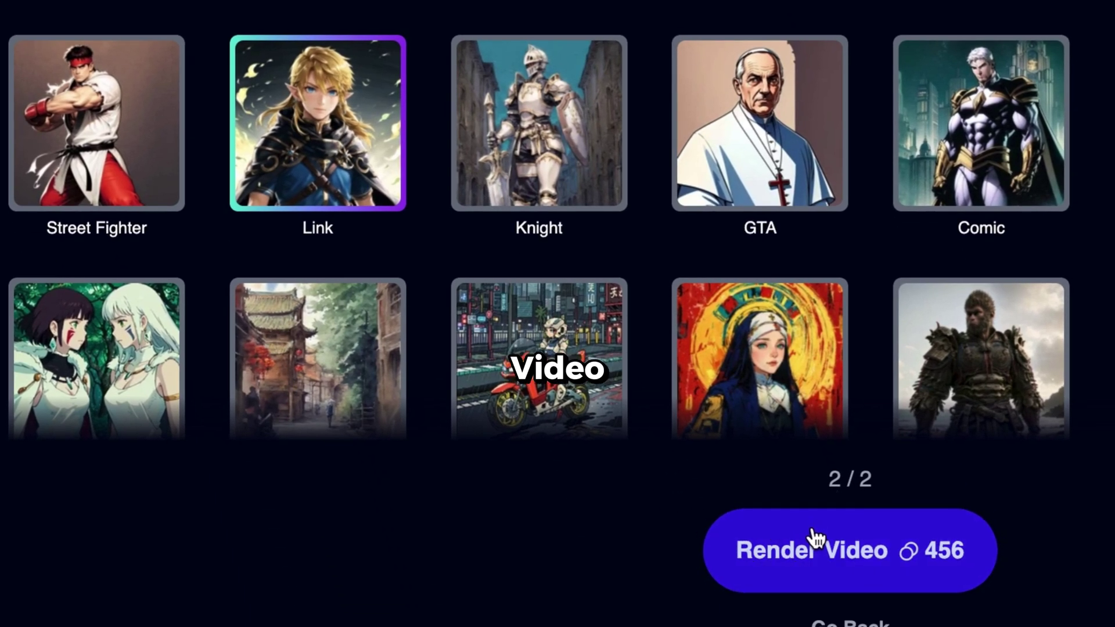
pyautogui.click(815, 540)
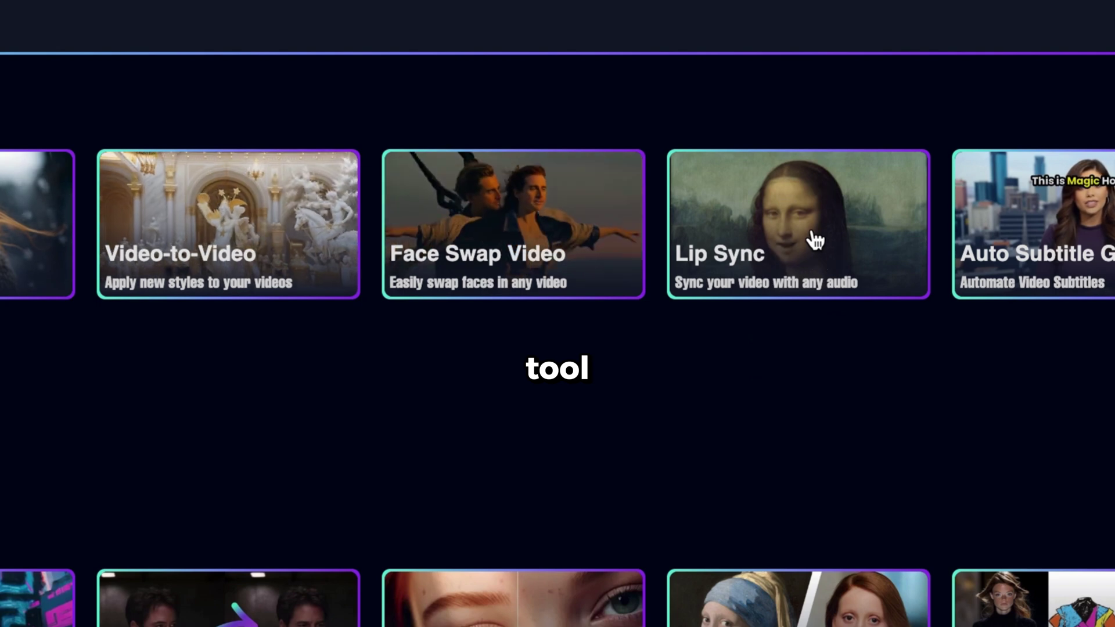
# Upload alber ein.mp4 to Lip Sync and add the .wav speech file as its audio
pyautogui.click(865, 256)
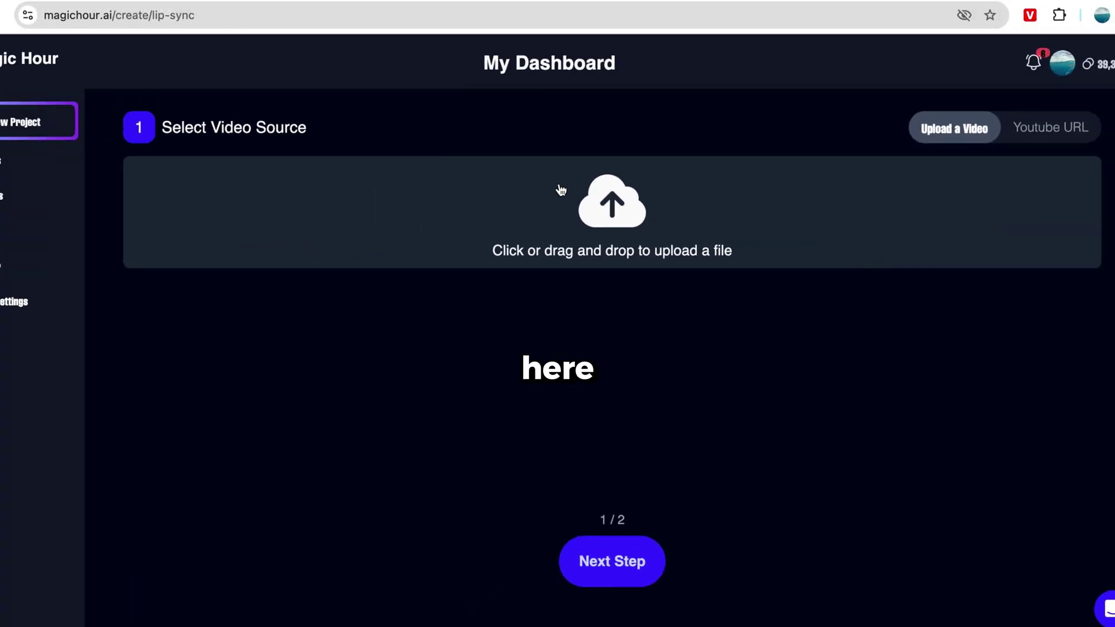
pyautogui.click(609, 243)
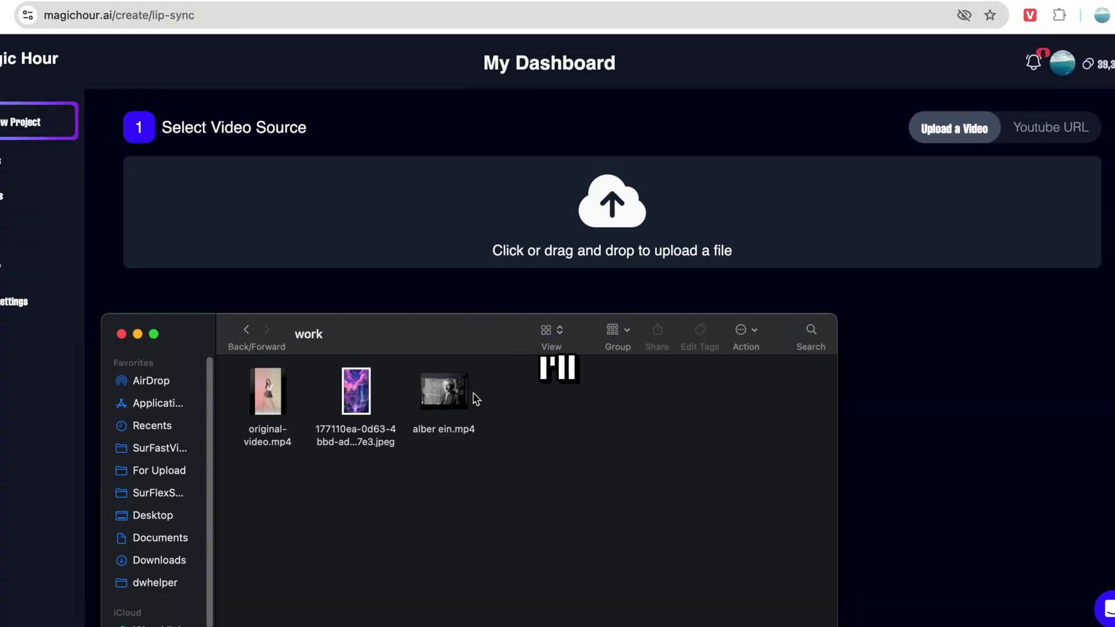
pyautogui.press('space')
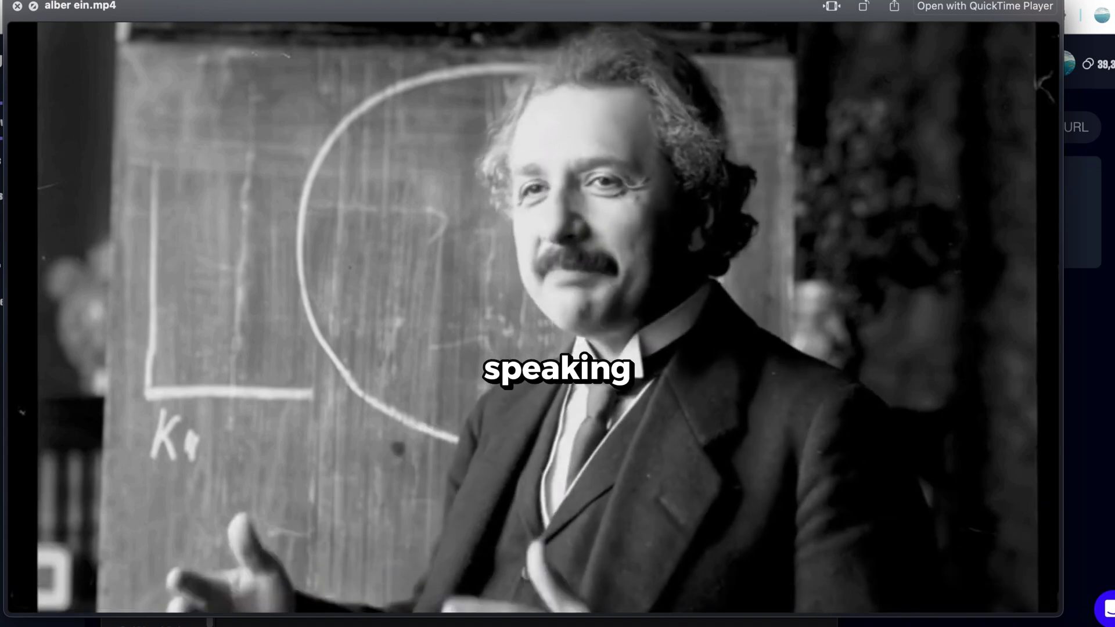
pyautogui.press('space')
pyautogui.press('Return')
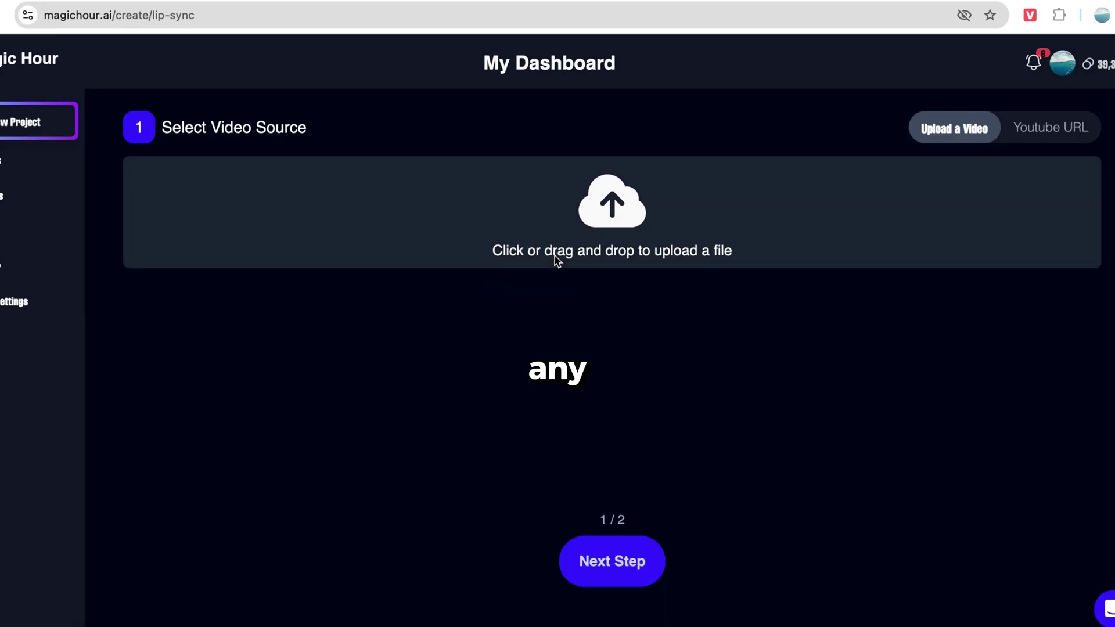
pyautogui.scroll(-2, 557, 290)
pyautogui.click(598, 563)
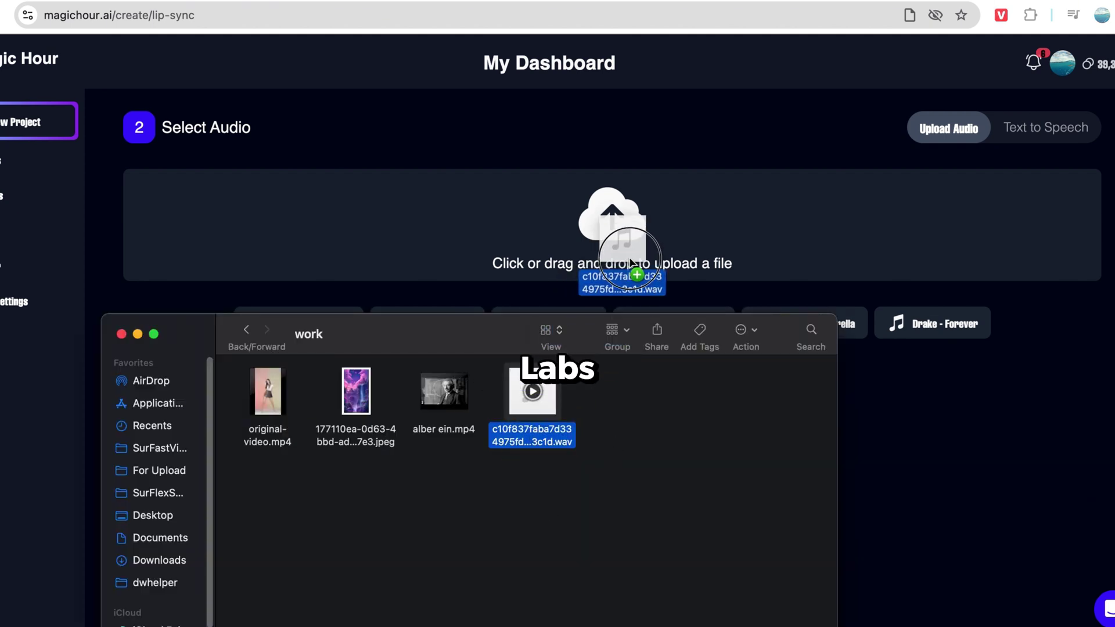
pyautogui.moveTo(631, 262); pyautogui.dragTo(633, 265)
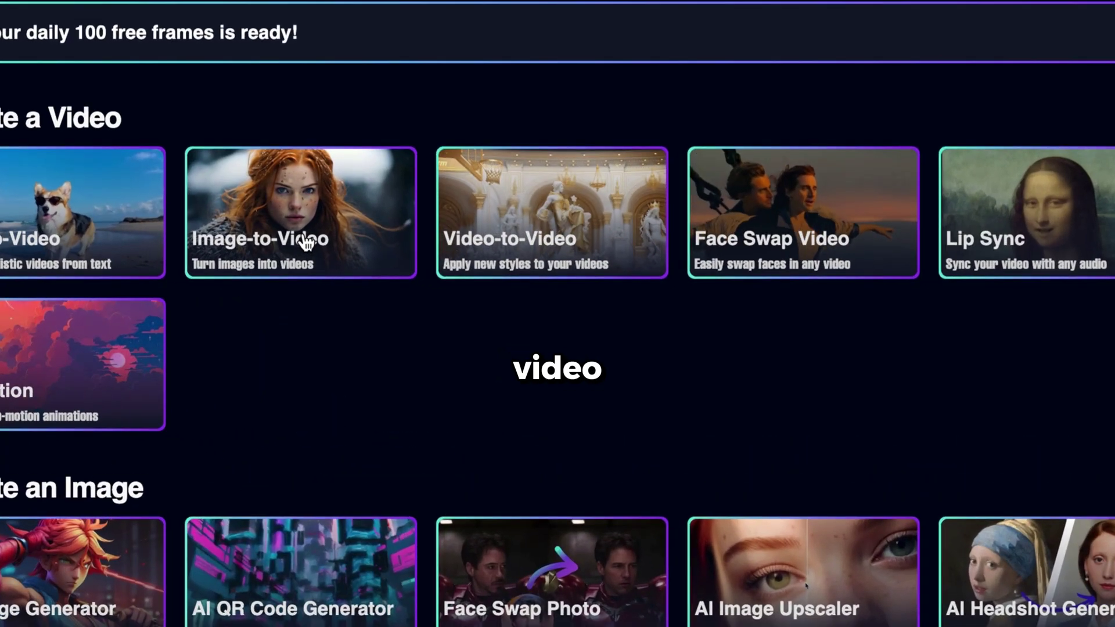
# Start an Image-to-Video job from man talking.jpg with prompt 'Man talking' and high quality on
pyautogui.click(400, 270)
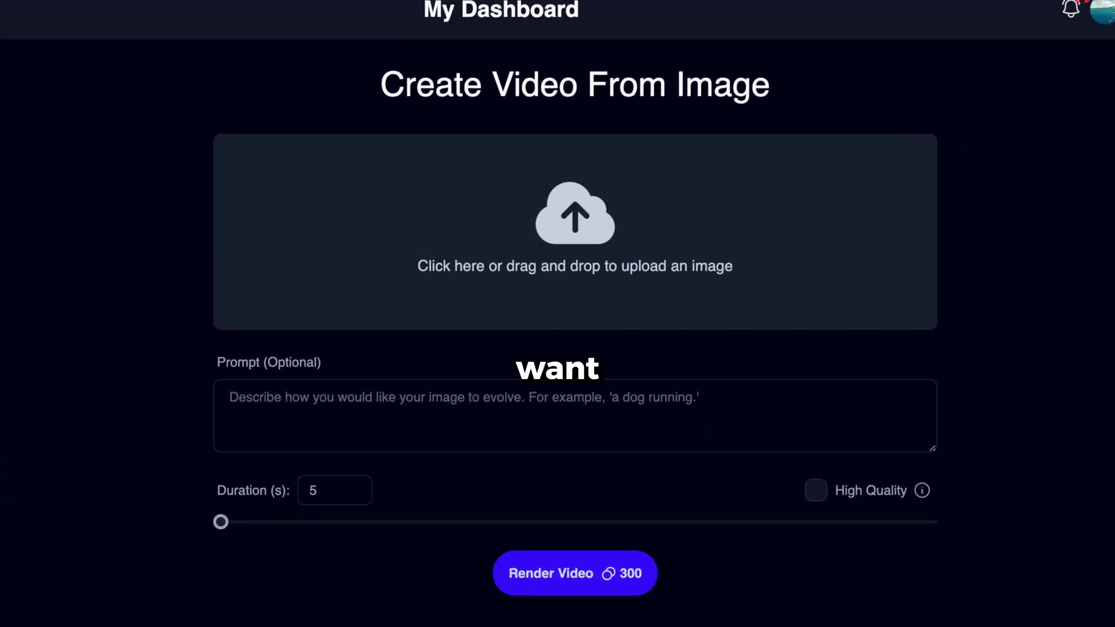
pyautogui.click(568, 284)
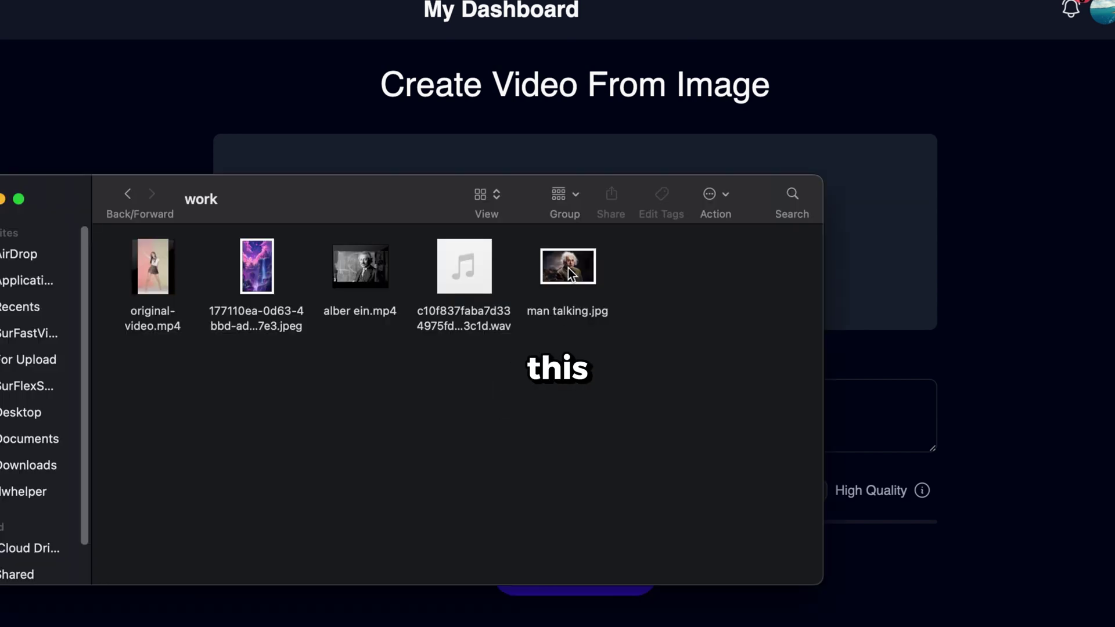
pyautogui.press('space')
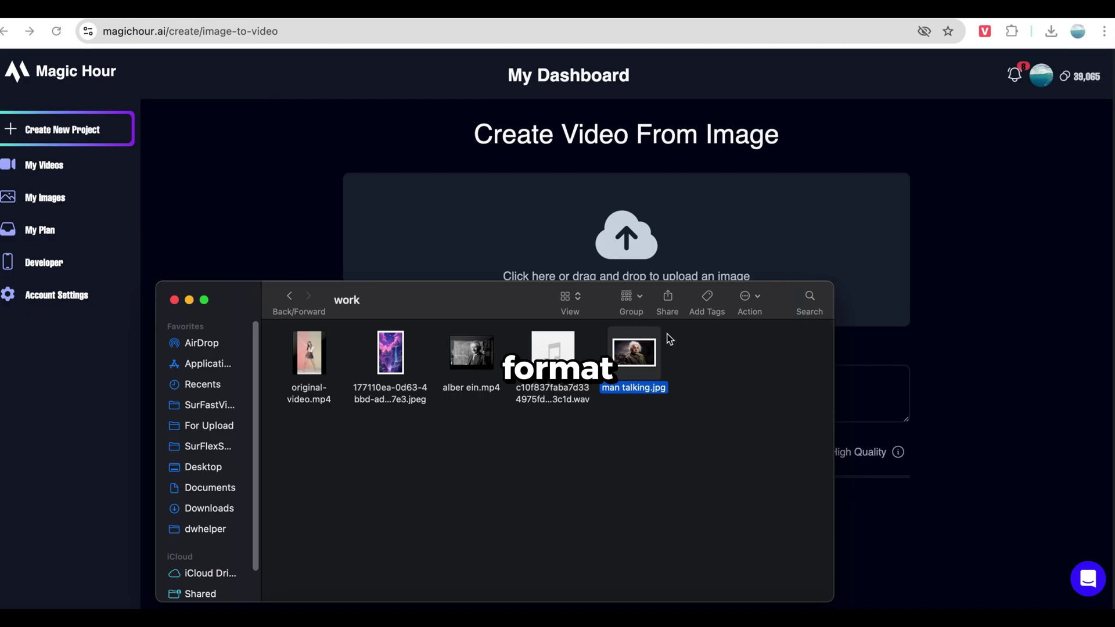
pyautogui.press('Return')
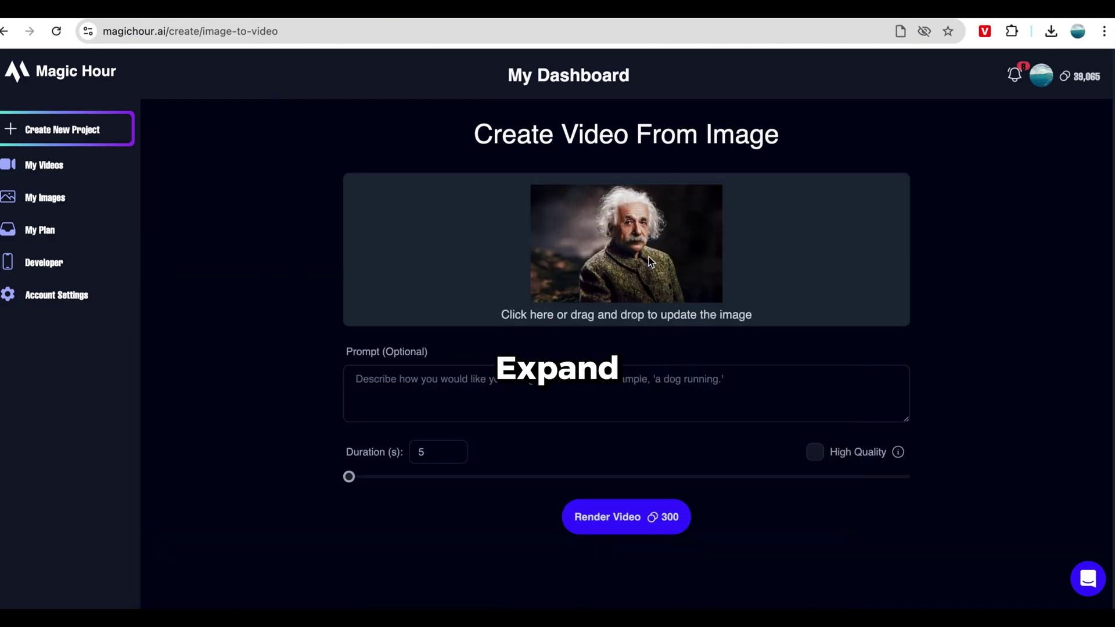
pyautogui.click(443, 388)
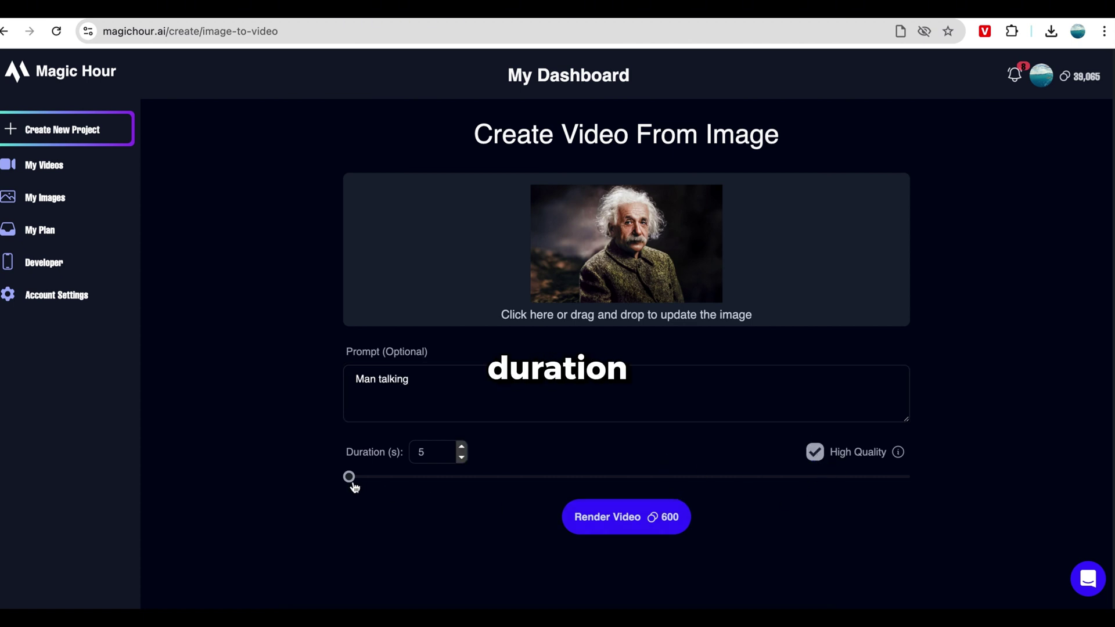
# Render the Einstein portrait as a 7.5-second talking video, play it, and return to creation tools
pyautogui.click(629, 516)
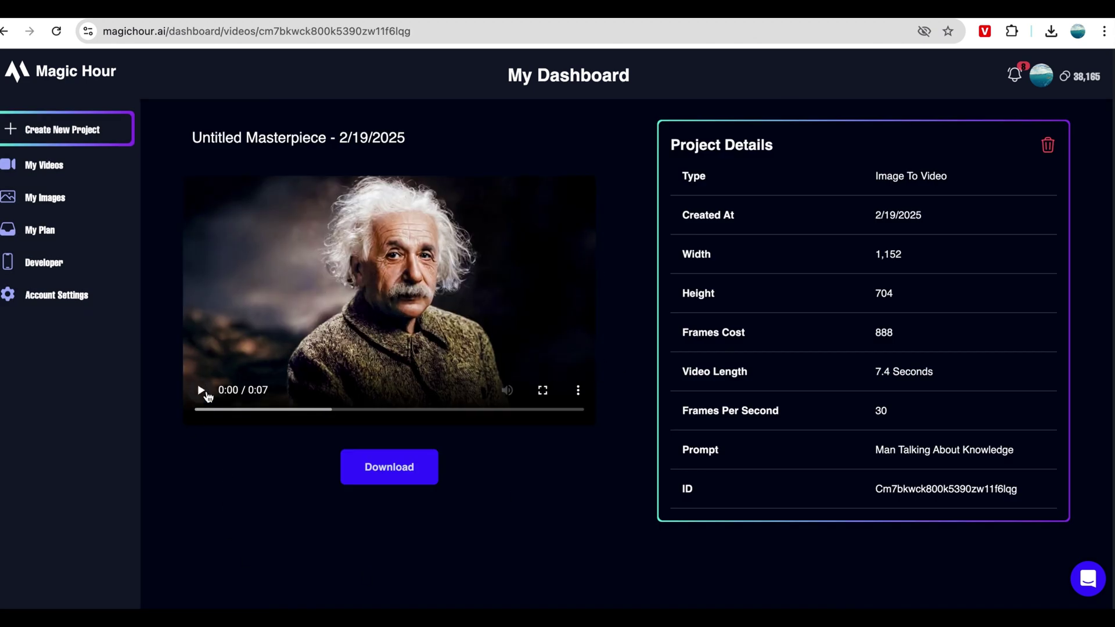
pyautogui.click(202, 390)
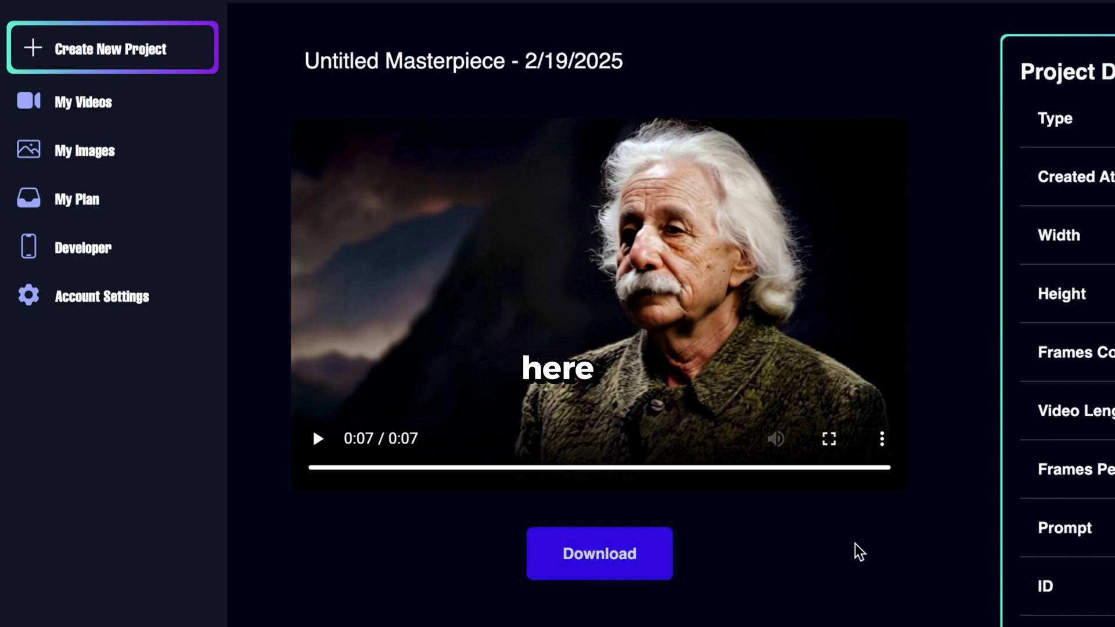
pyautogui.click(149, 54)
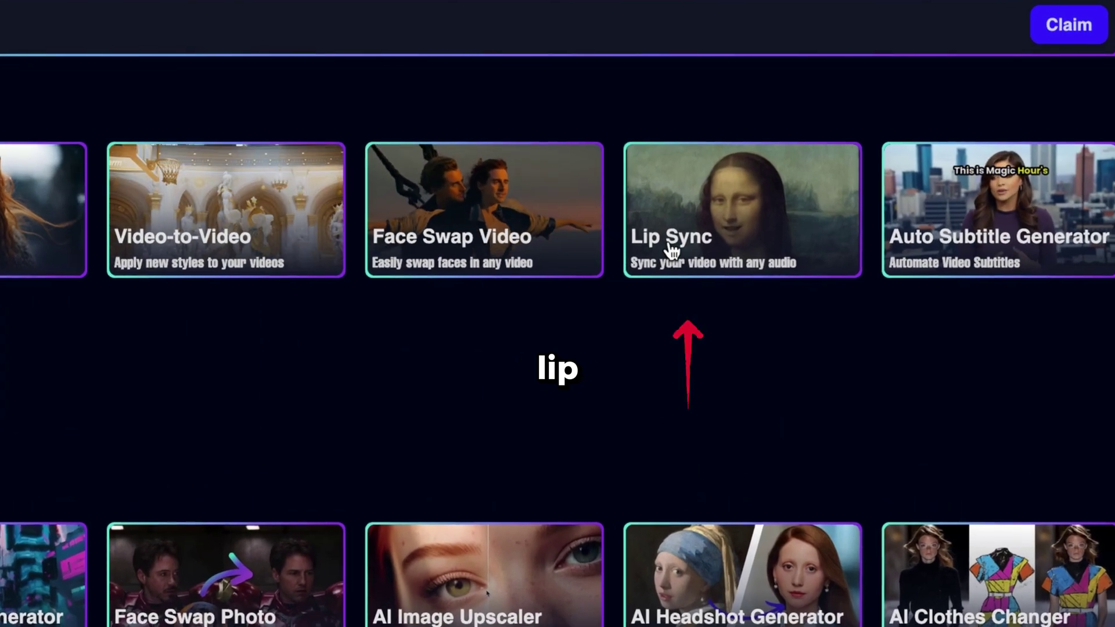
# Start a Lip Sync project with video (7).mp4 uploaded as the source video
pyautogui.click(905, 258)
pyautogui.click(652, 244)
pyautogui.click(572, 493)
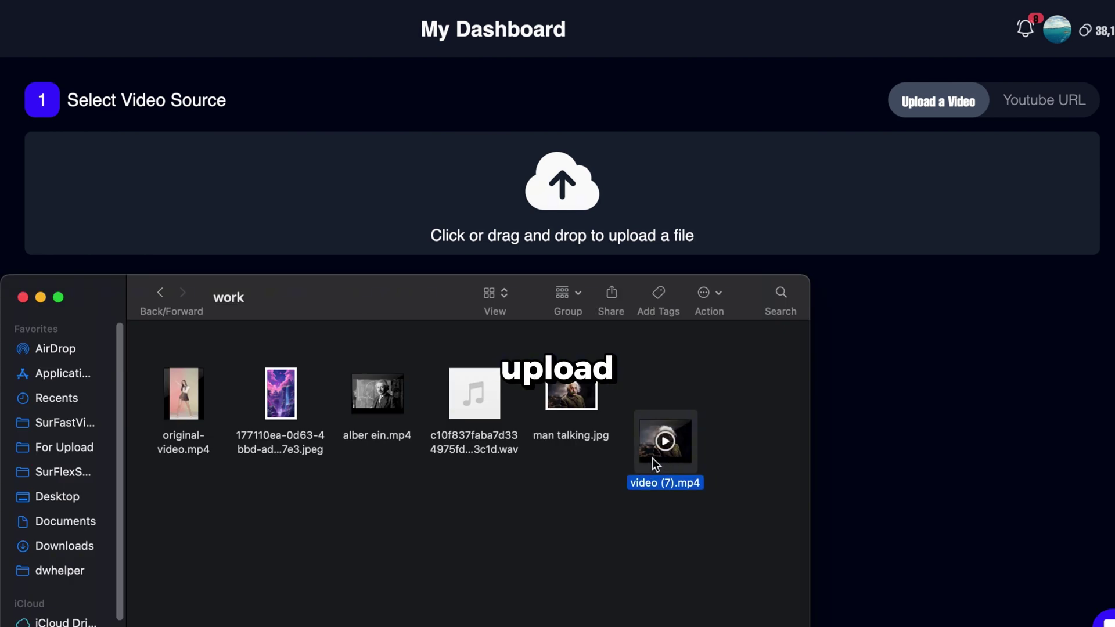
pyautogui.moveTo(606, 229); pyautogui.dragTo(606, 229)
pyautogui.scroll(-4, 562, 343)
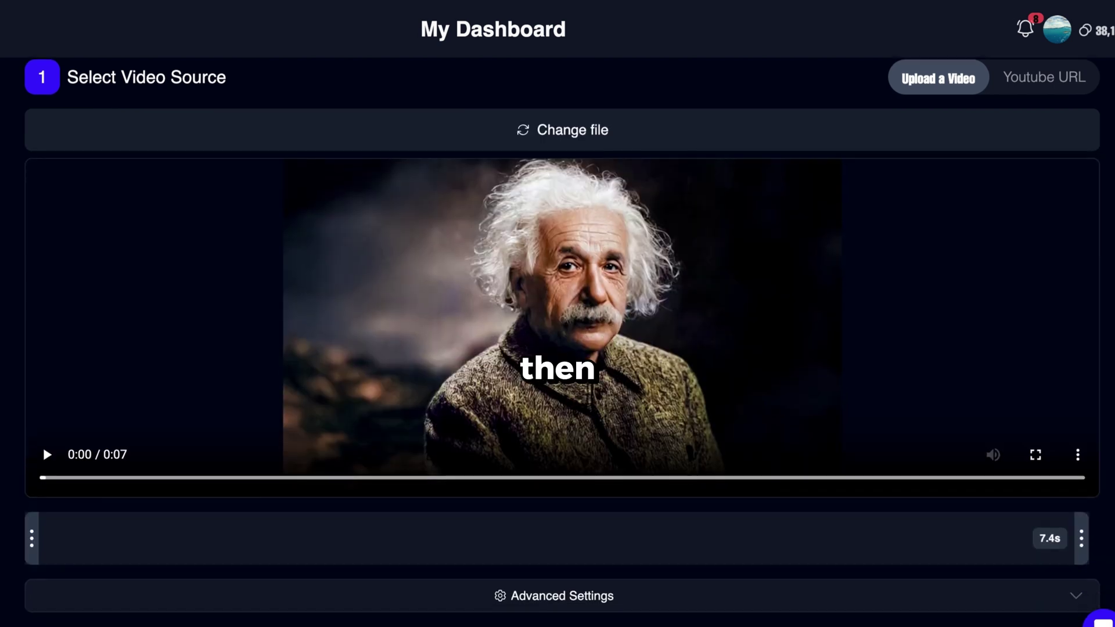
# Add the .wav speech file as the lip-sync audio track
pyautogui.click(548, 600)
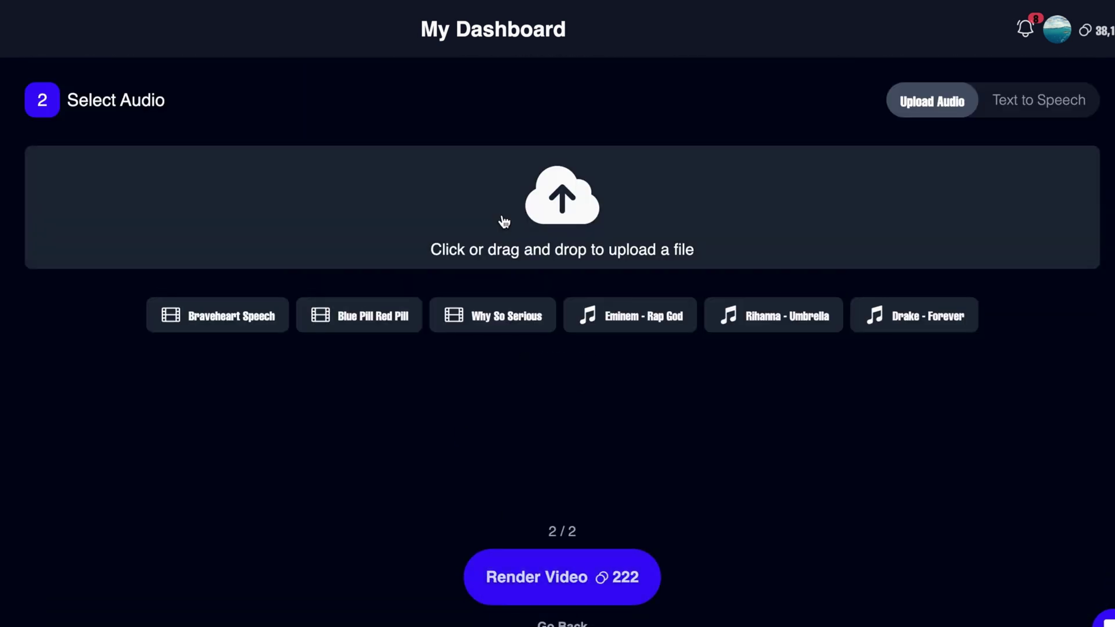
pyautogui.click(185, 623)
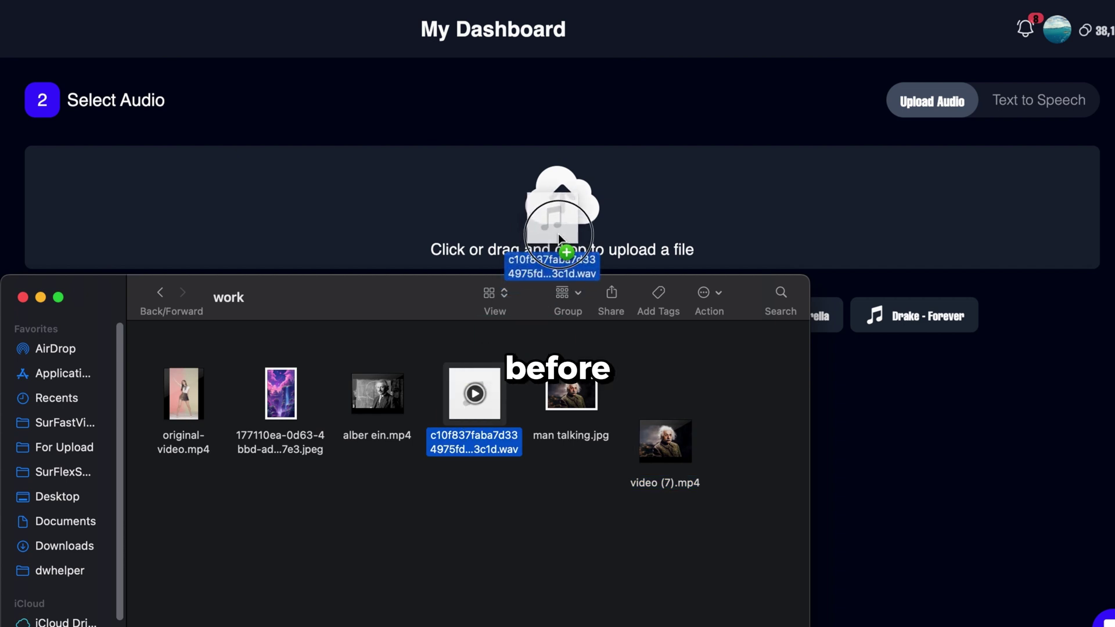
pyautogui.moveTo(558, 233); pyautogui.dragTo(559, 235)
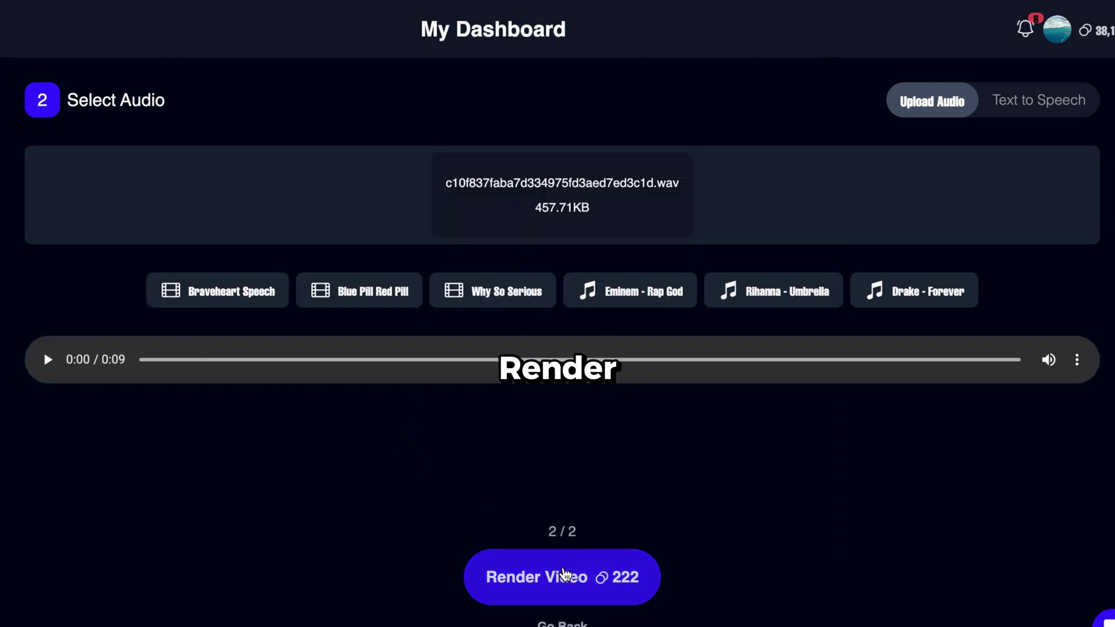